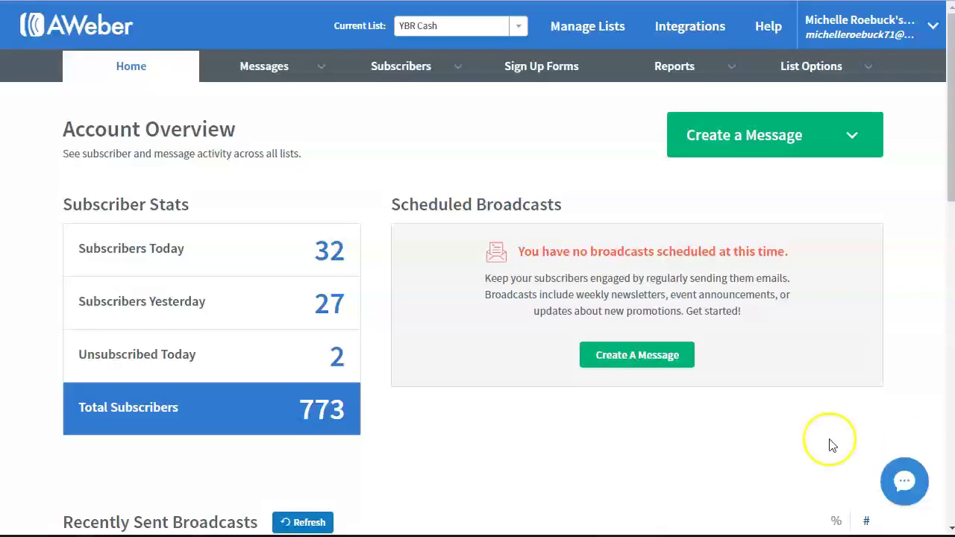
Keep YBR Cash as the current list and bring up the Subscribers menu.
left_click(518, 26)
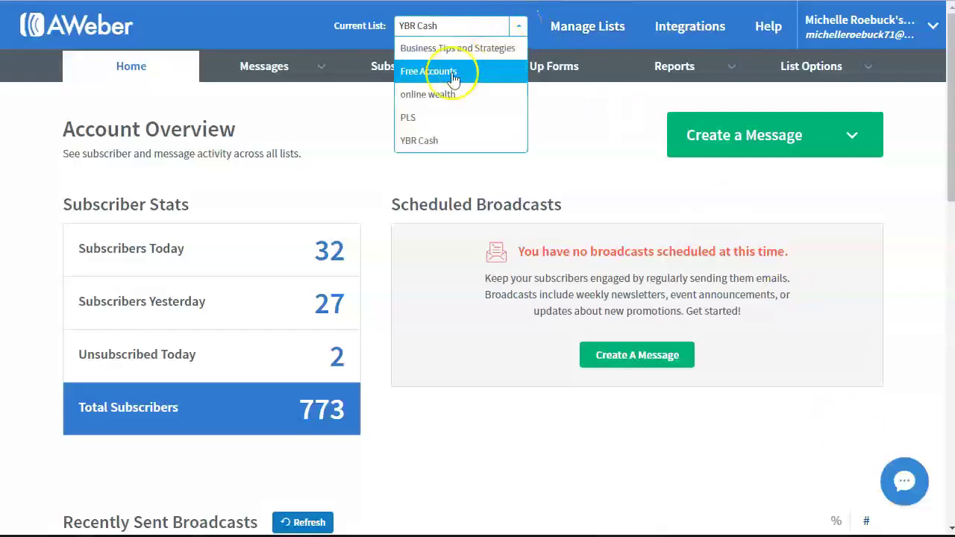
left_click(607, 137)
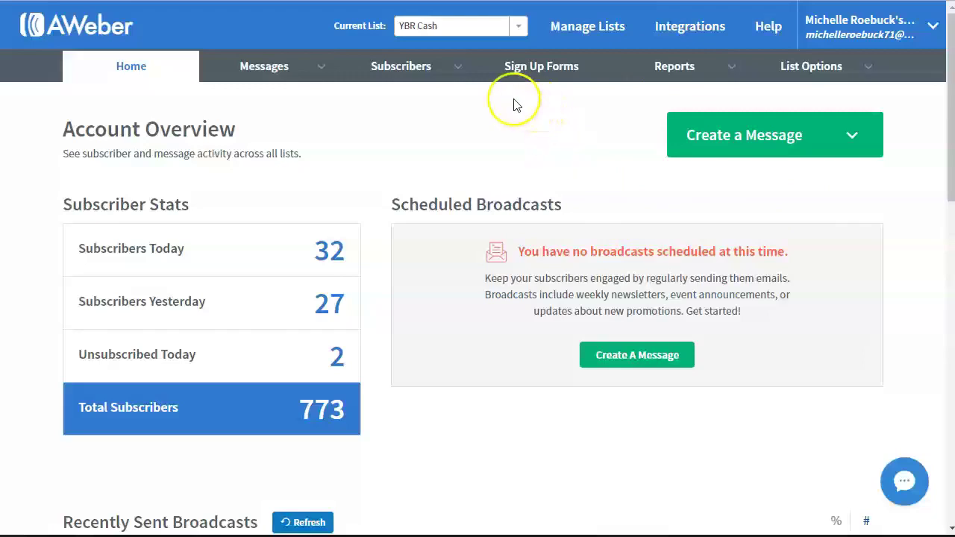
mouse_move(436, 77)
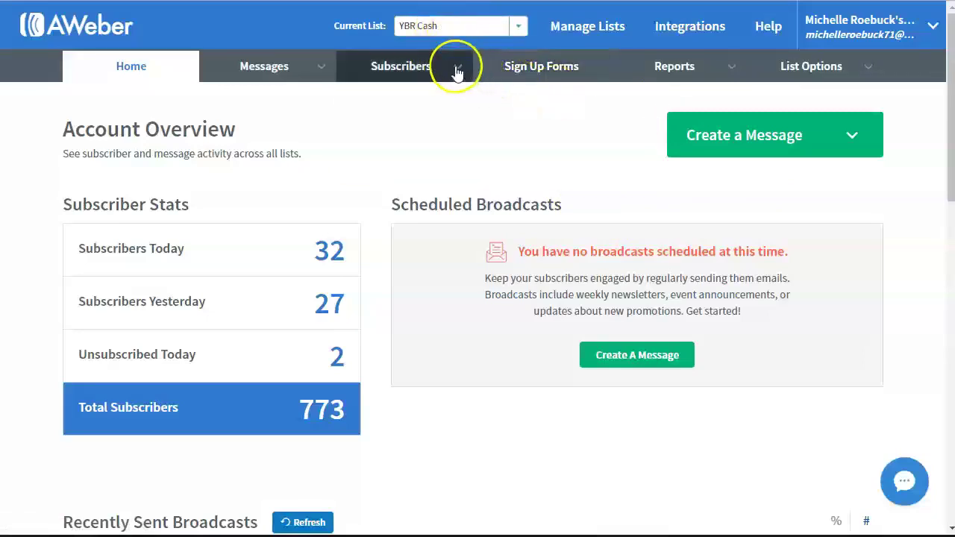
Go to Manage Subscribers for the YBR Cash list.
left_click(418, 77)
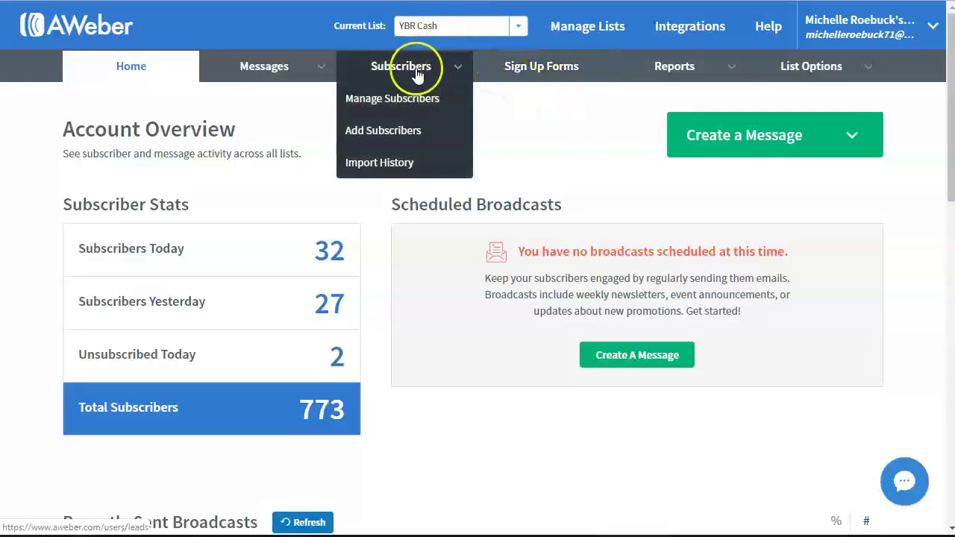
left_click(386, 98)
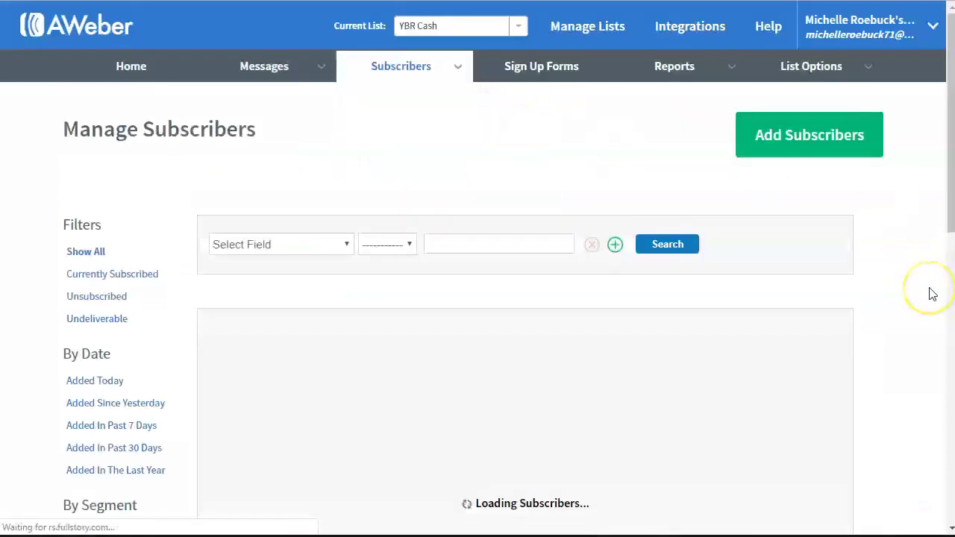
left_click(902, 259)
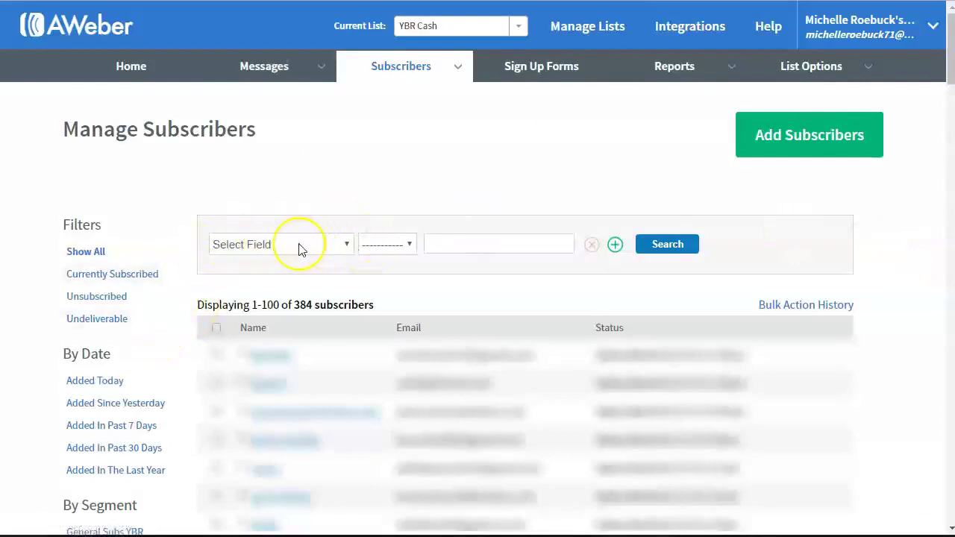
Filter subscribers to those with Date Added before 7/24/2019.
left_click(347, 249)
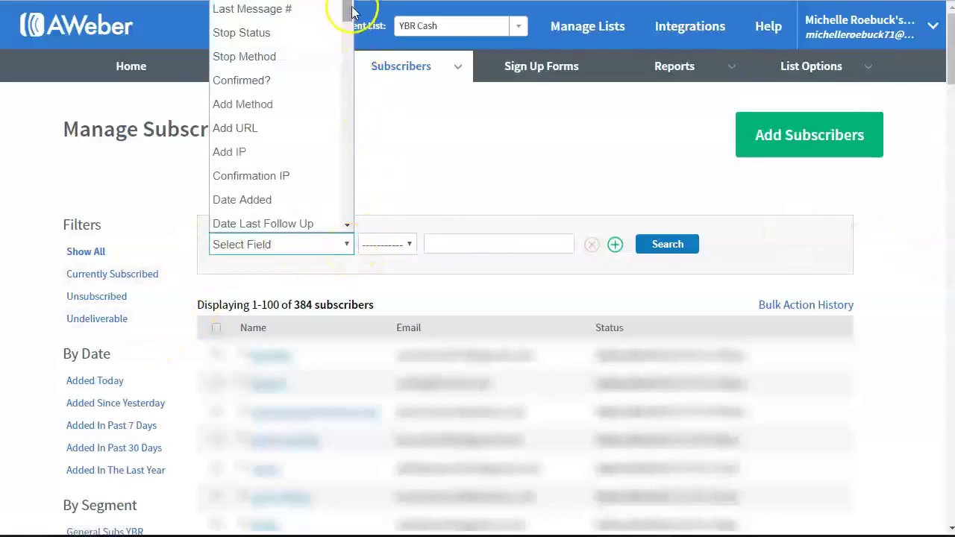
left_click(256, 200)
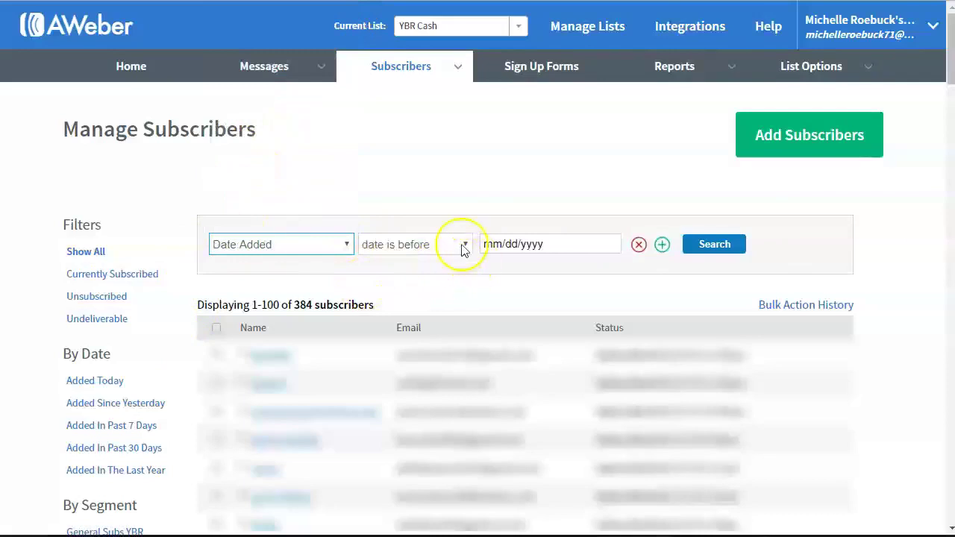
left_click(547, 245)
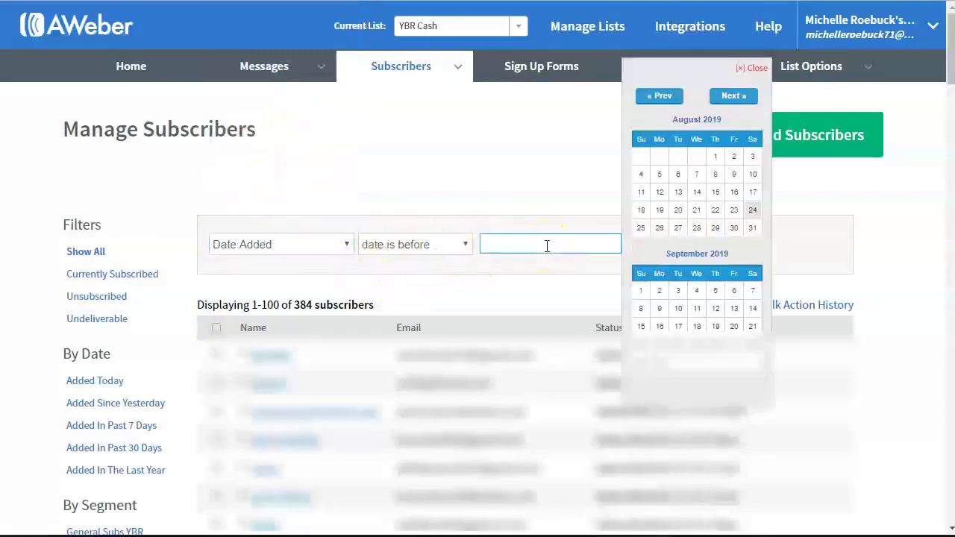
left_click(688, 106)
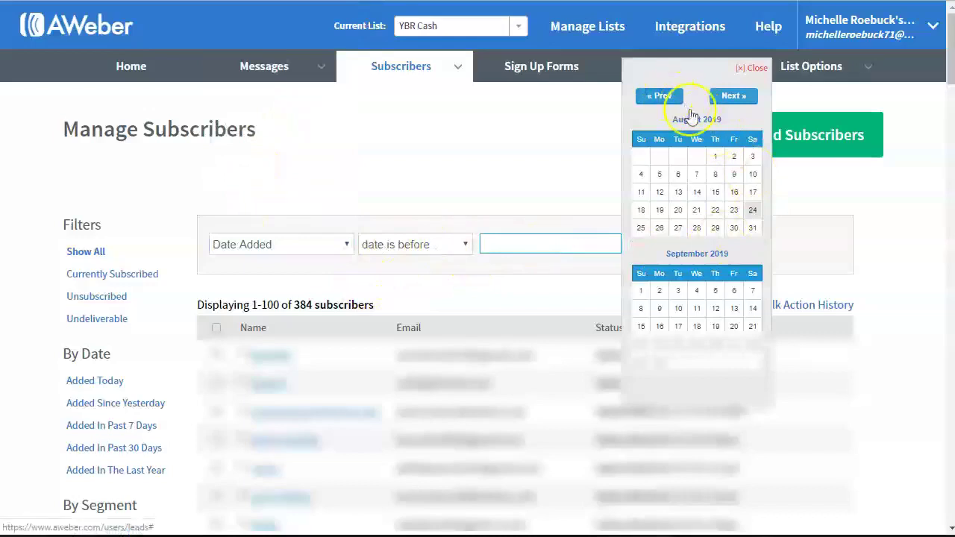
left_click(660, 98)
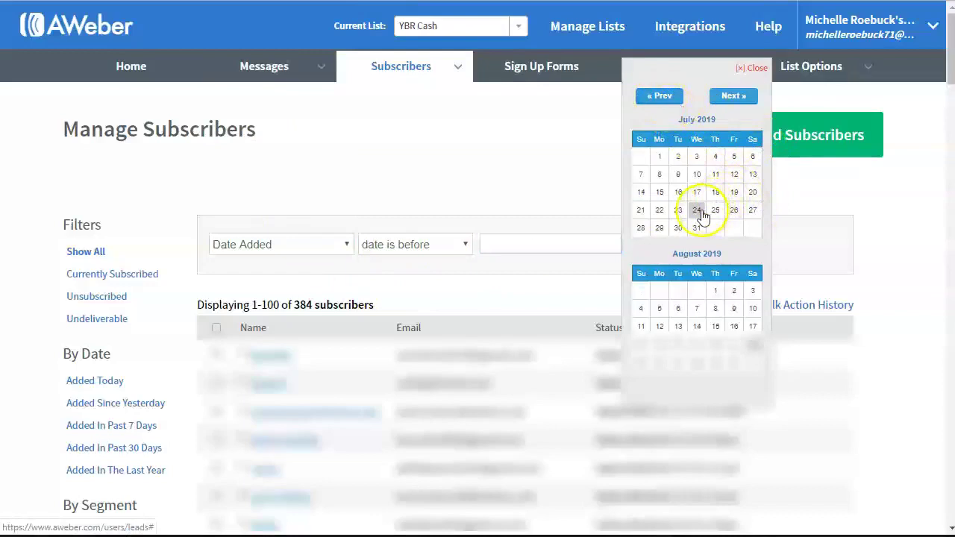
left_click(700, 213)
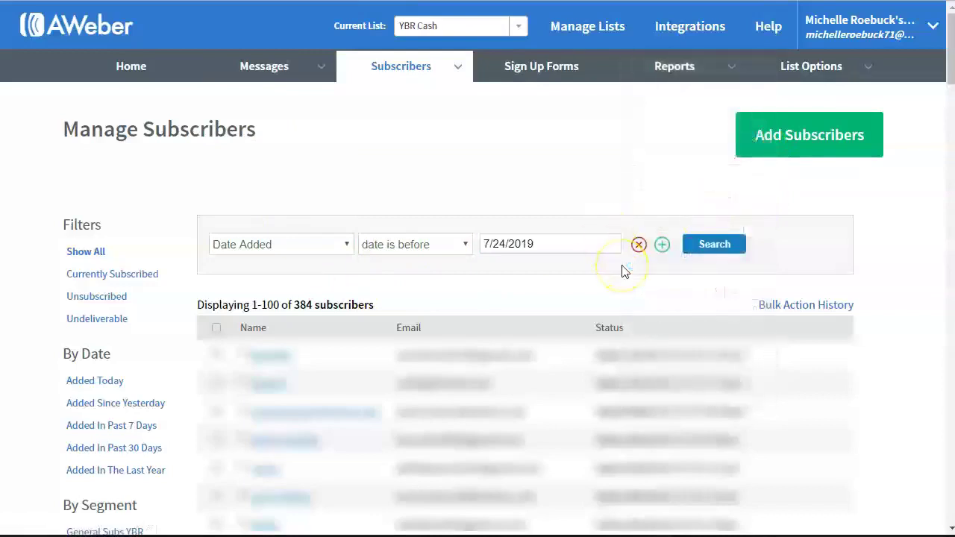
Add a second filter condition of No Opens since 7/24/2019.
left_click(663, 247)
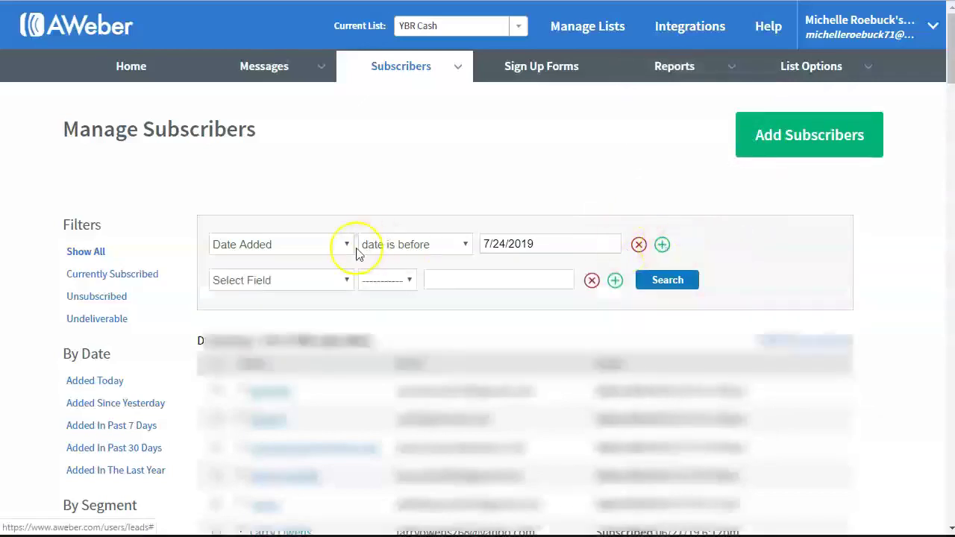
left_click(348, 281)
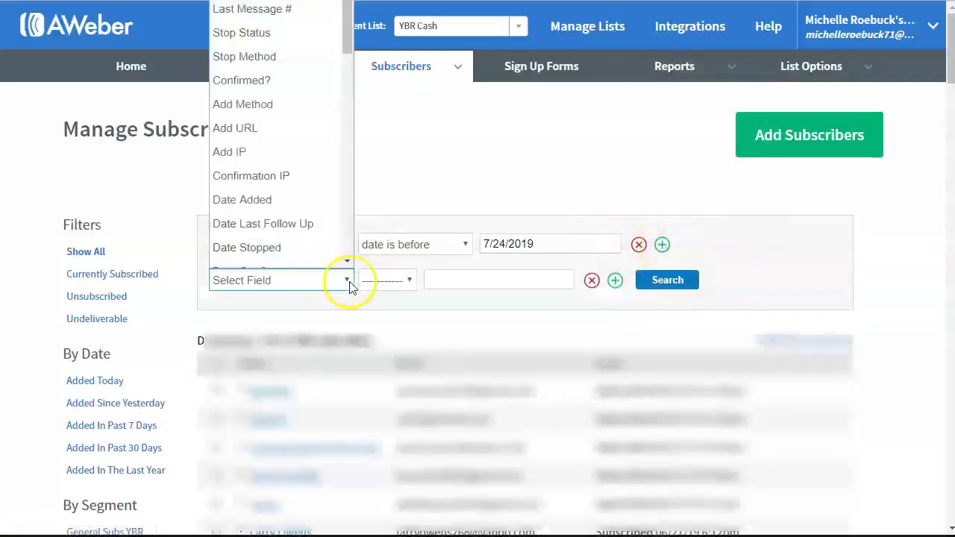
scroll(343, 22, "down", 1)
left_click_drag(341, 9, 330, 207)
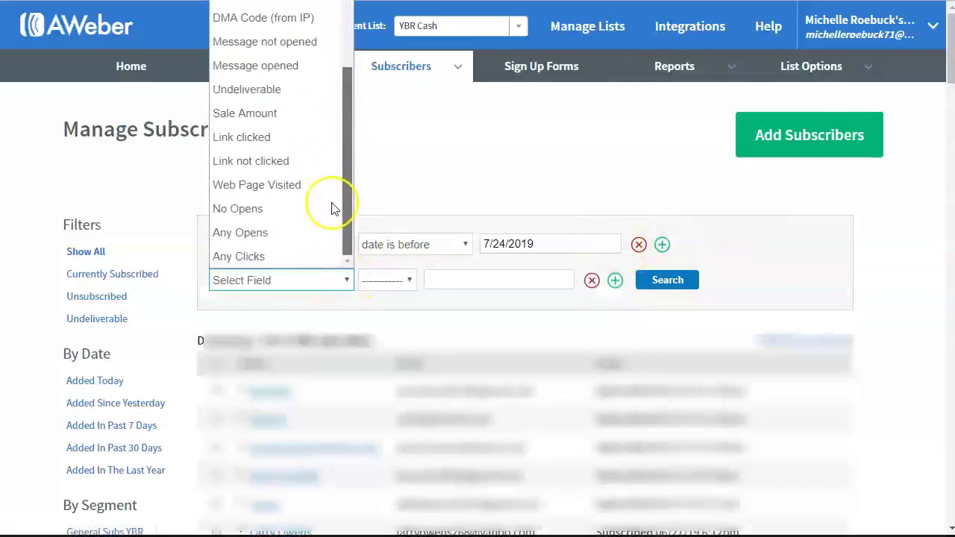
left_click(240, 209)
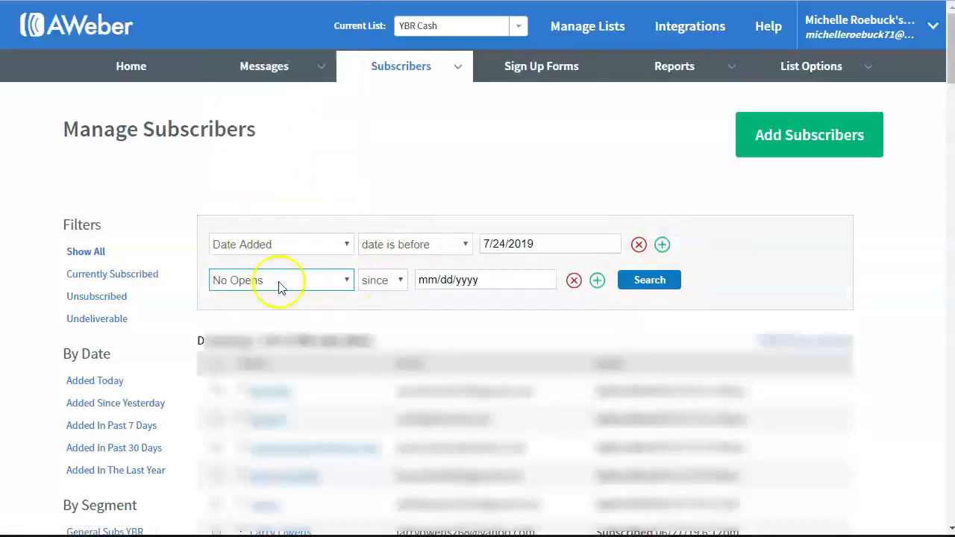
left_click(498, 279)
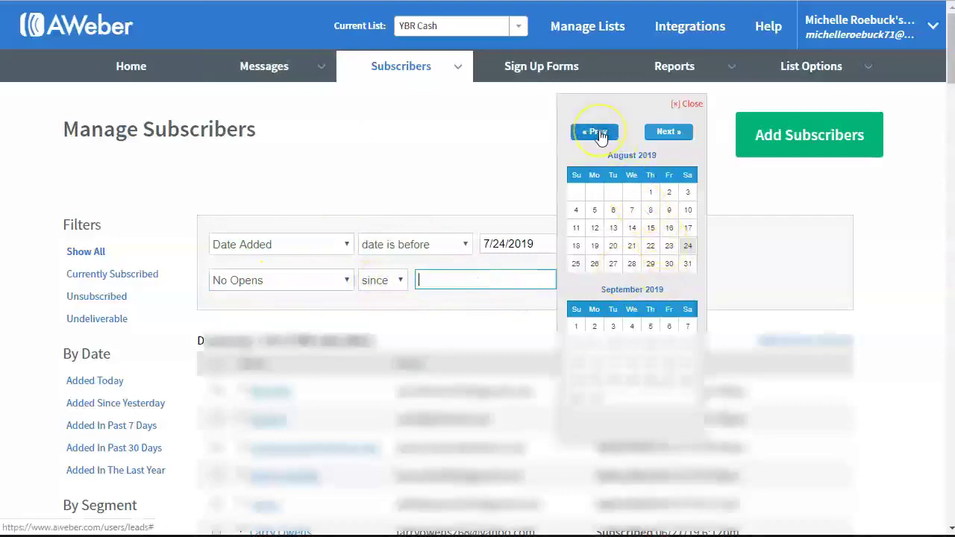
left_click(600, 133)
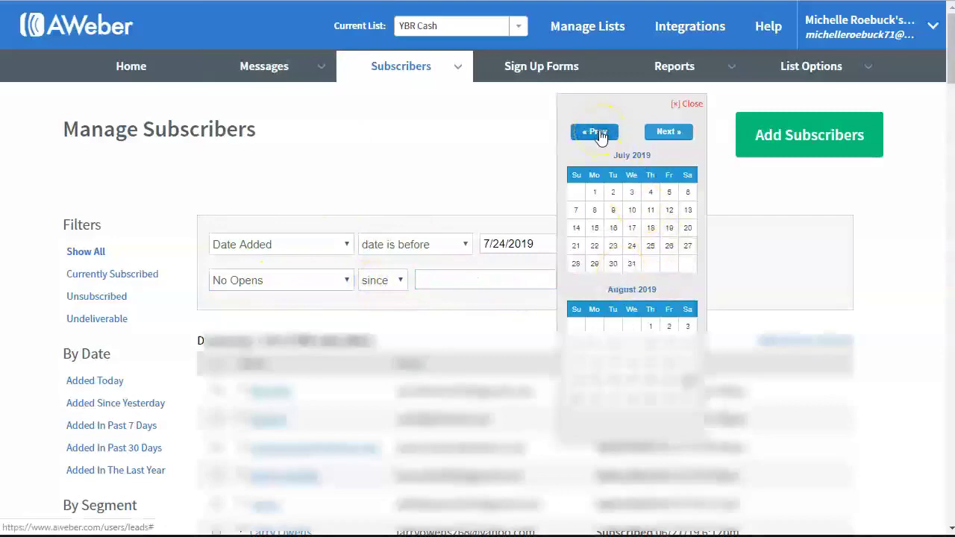
left_click(633, 252)
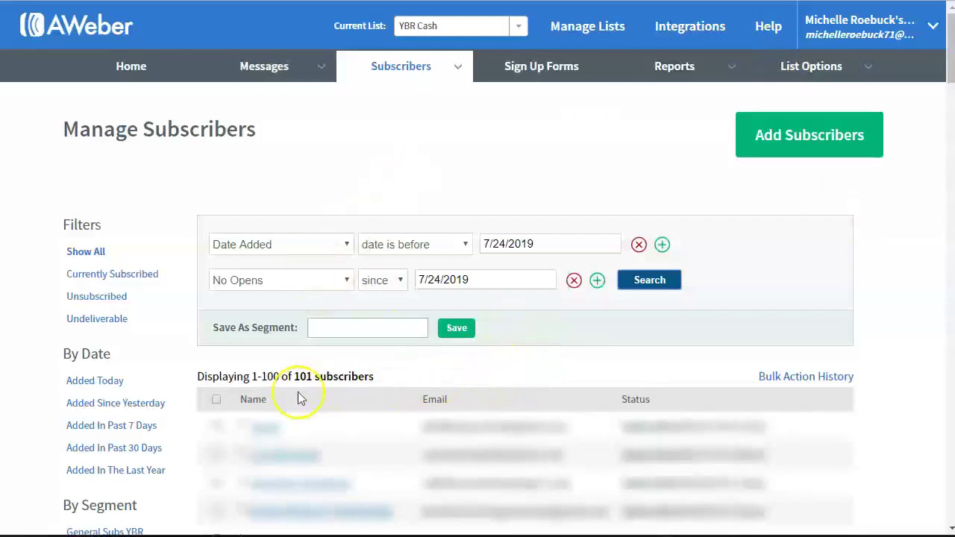
Select all 100 matching subscribers and delete them, confirming the deletion.
left_click(215, 402)
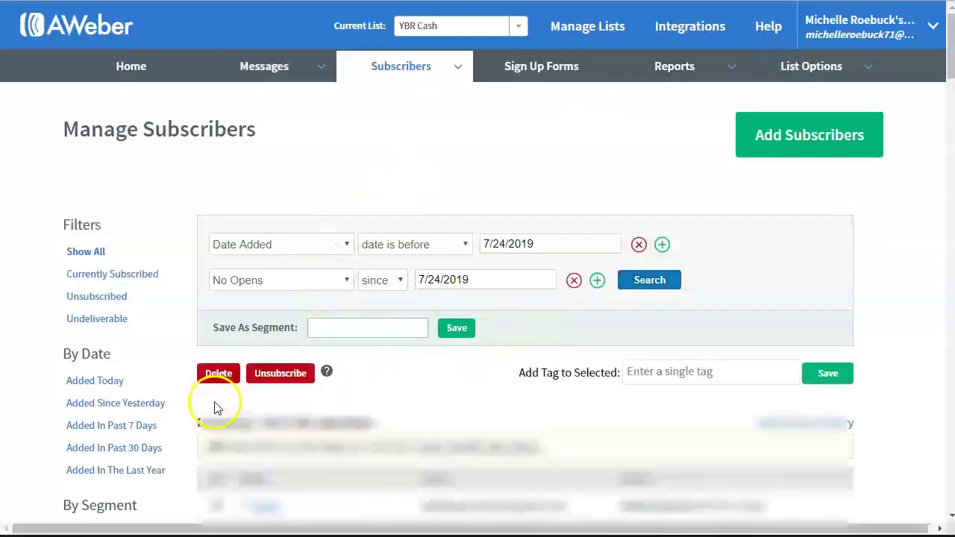
left_click(506, 454)
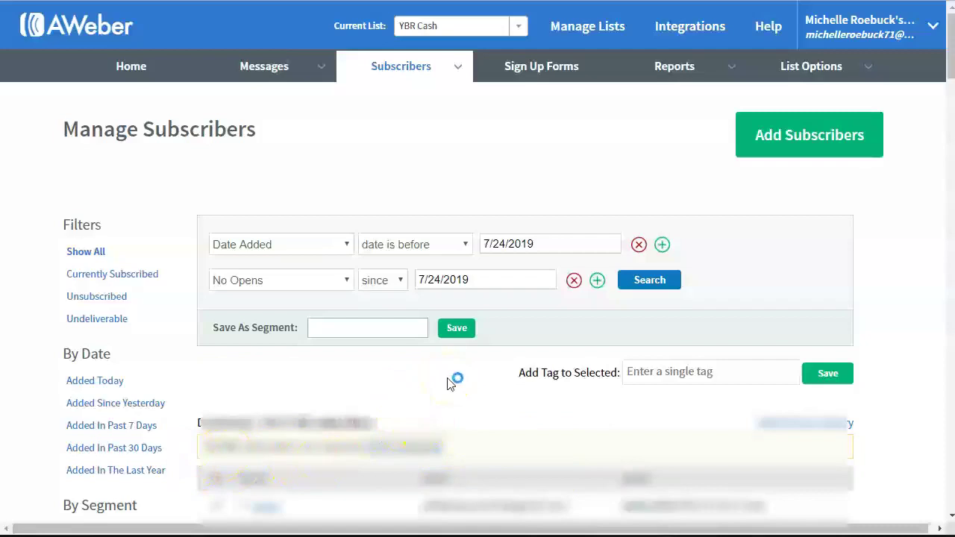
scroll(450, 383, "down", 1)
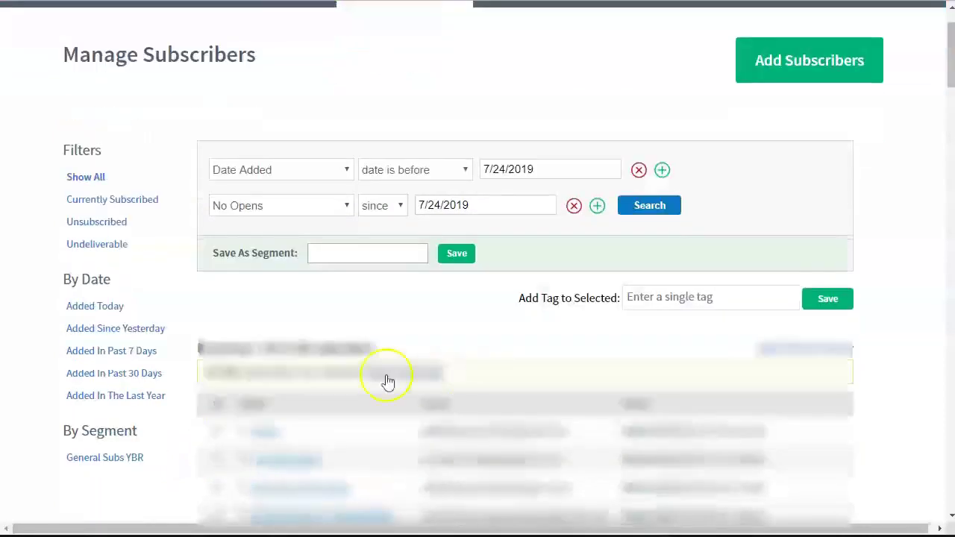
left_click(216, 409)
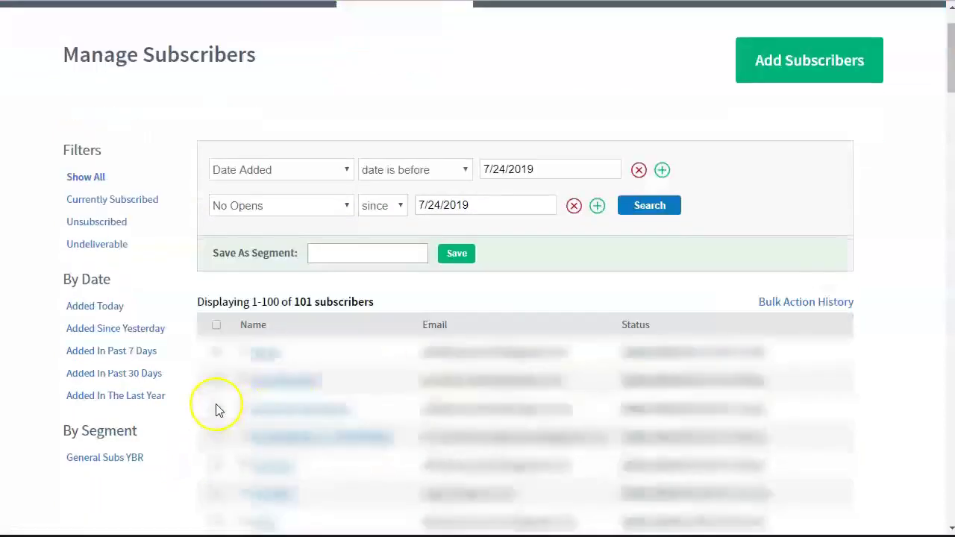
left_click(220, 325)
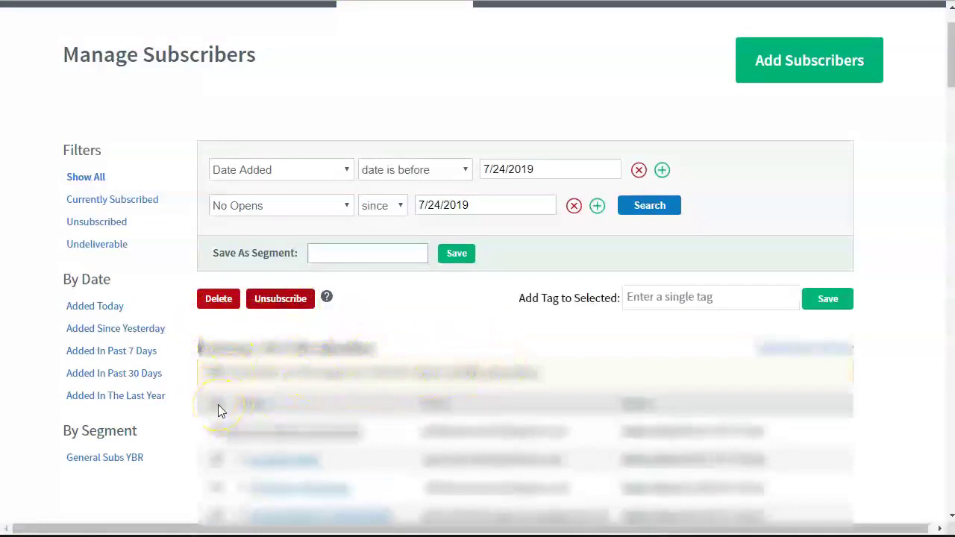
left_click(217, 299)
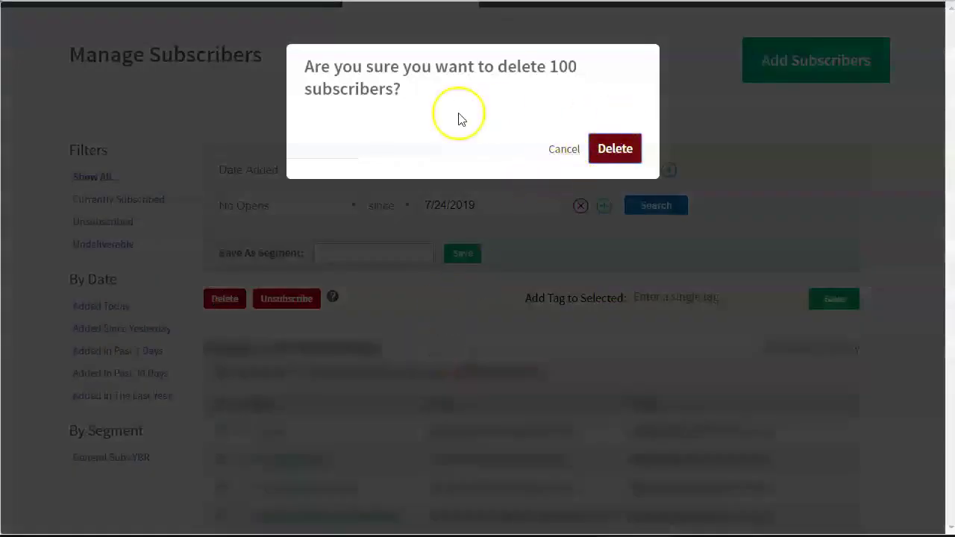
left_click(626, 152)
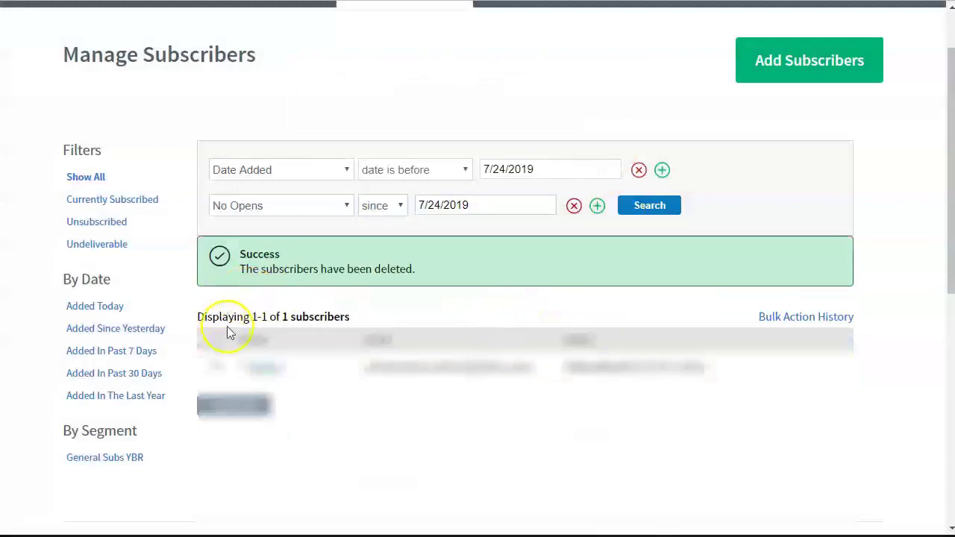
Delete the one remaining matching subscriber, then view the Undeliverable subscribers, which are none.
left_click(217, 367)
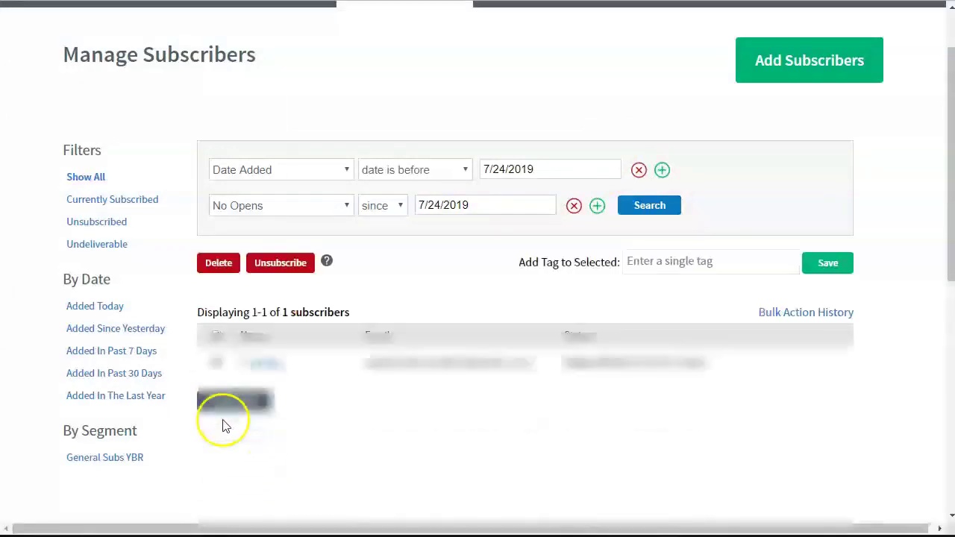
left_click(214, 266)
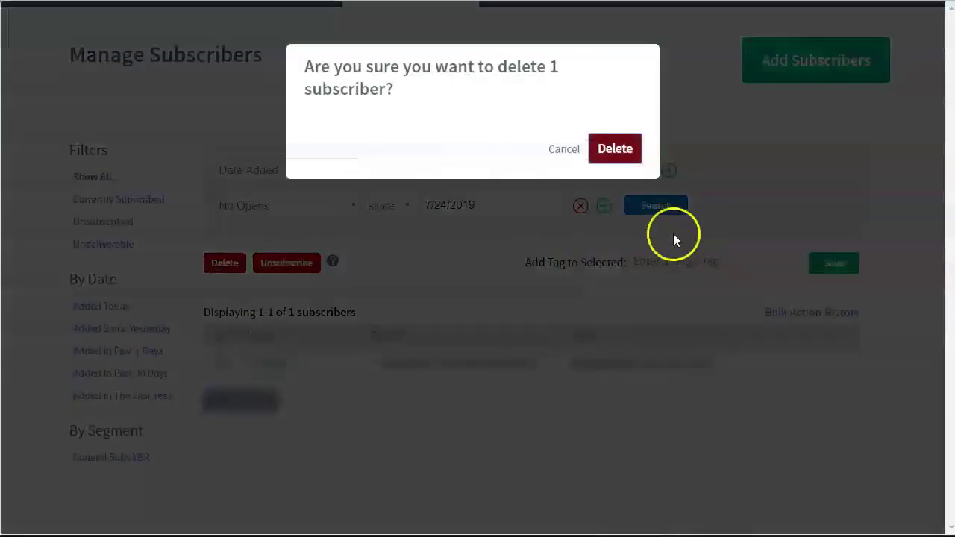
left_click(625, 152)
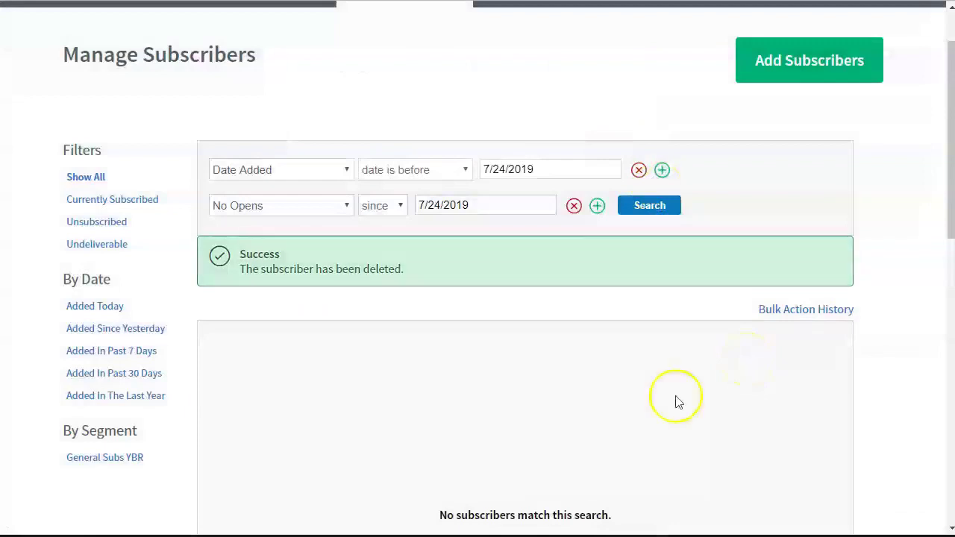
left_click(78, 244)
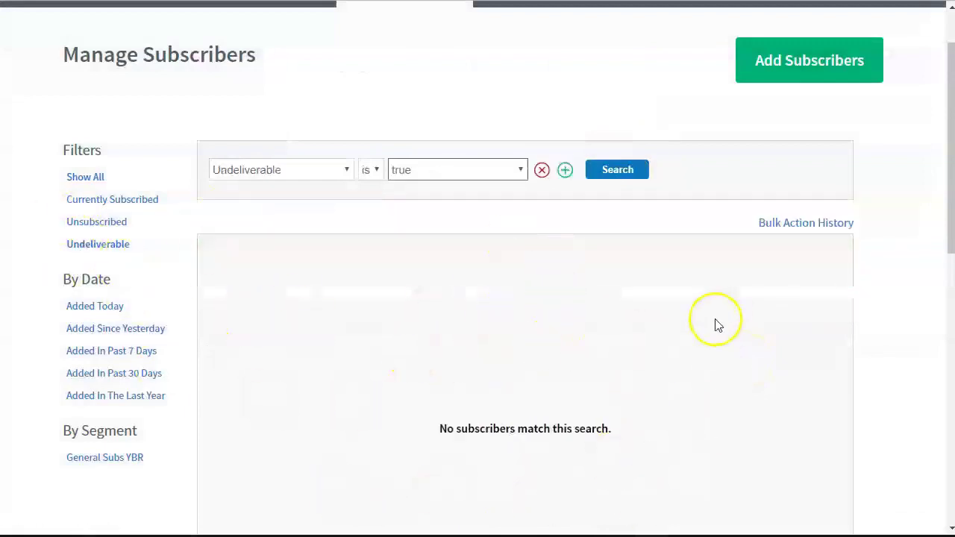
Confirm YBR Cash has no unsubscribed contacts, then make PLS the current list.
left_click(72, 223)
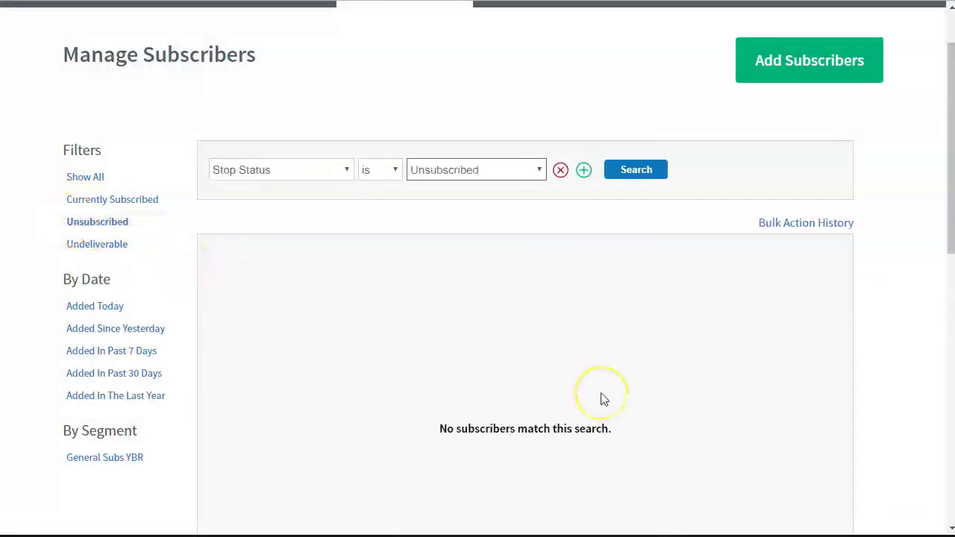
scroll(612, 388, "up", 2)
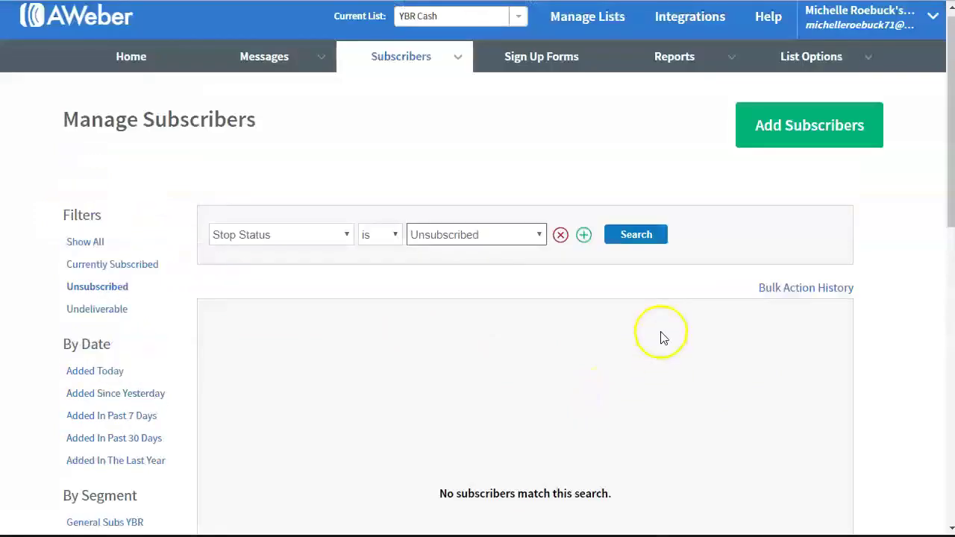
left_click(520, 28)
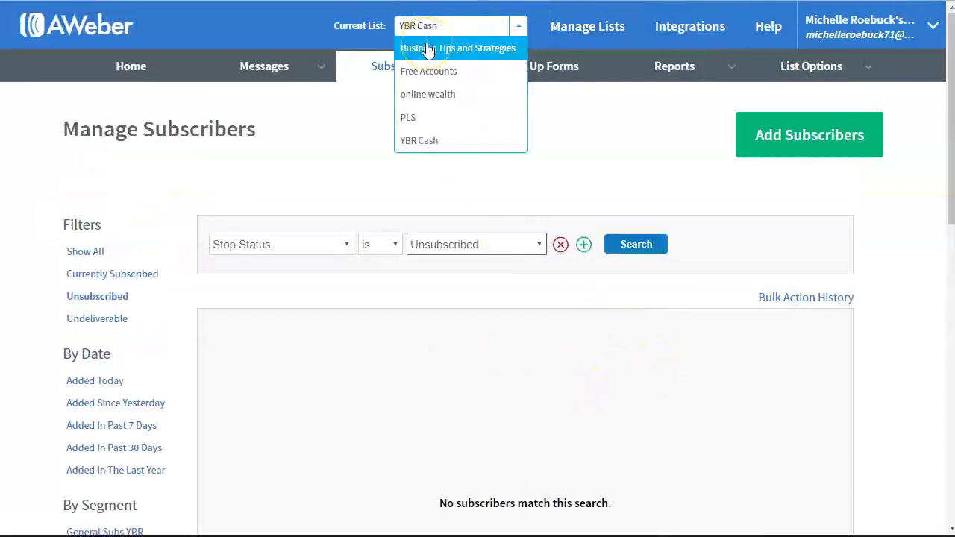
left_click(413, 119)
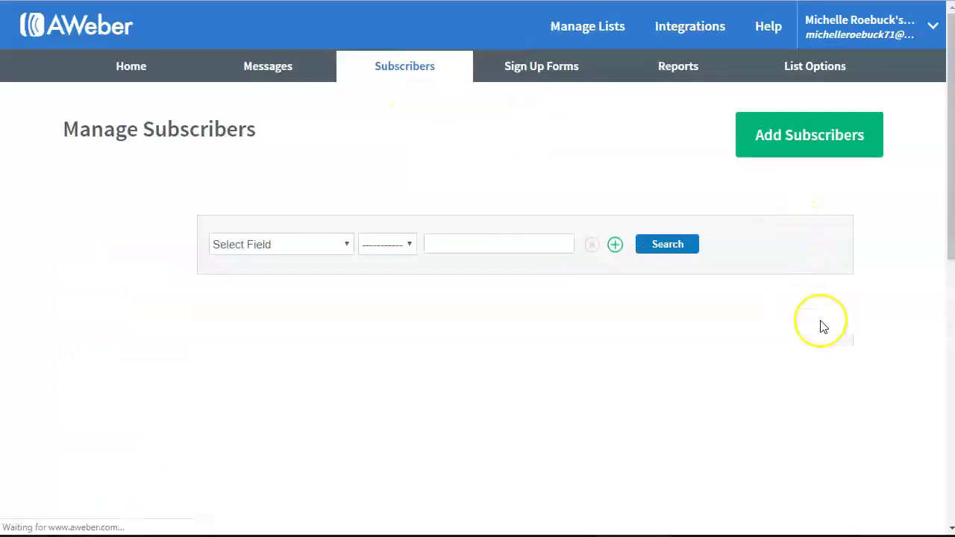
Filter PLS subscribers to Date Added before 7/24/2019.
left_click(347, 246)
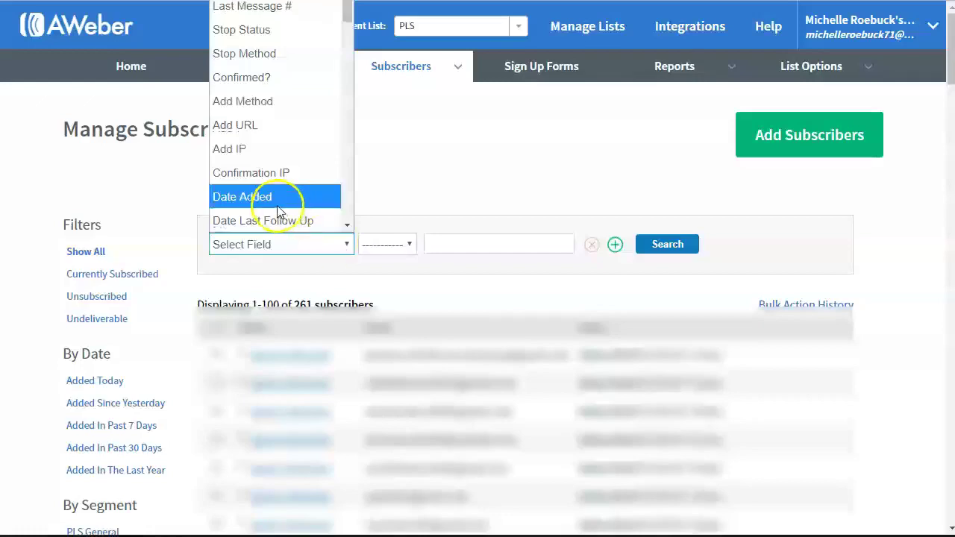
left_click(242, 199)
left_click(584, 243)
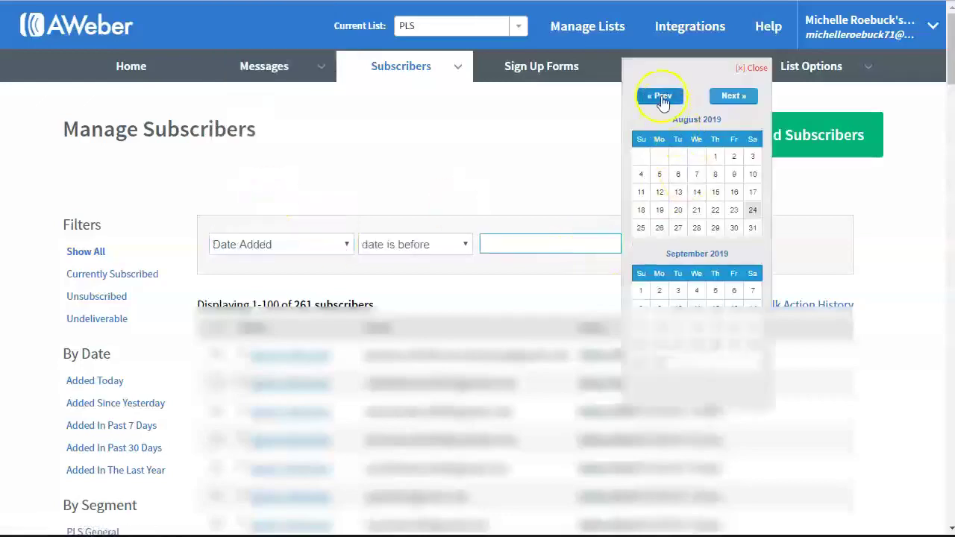
left_click(661, 97)
left_click(697, 210)
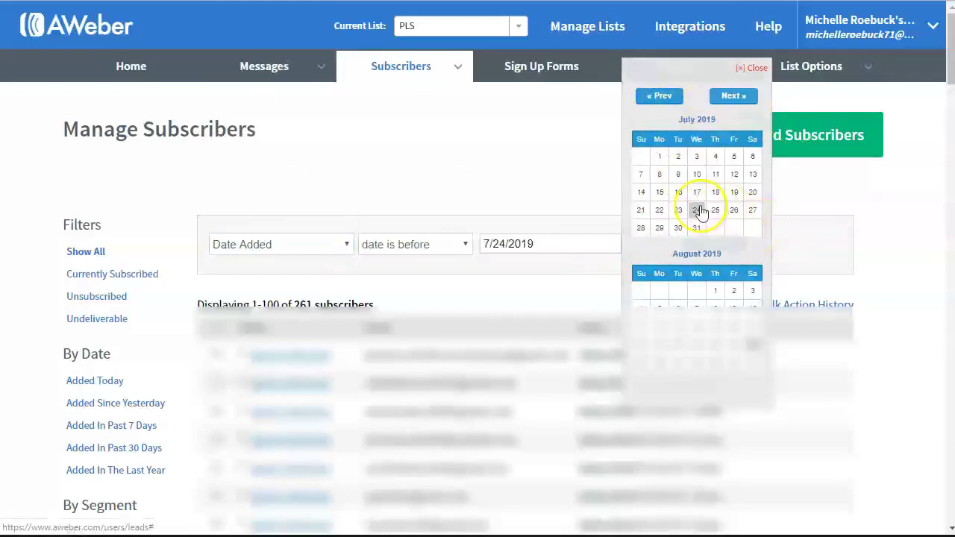
Add a second condition of No Opens since 7/24/2019.
left_click(662, 245)
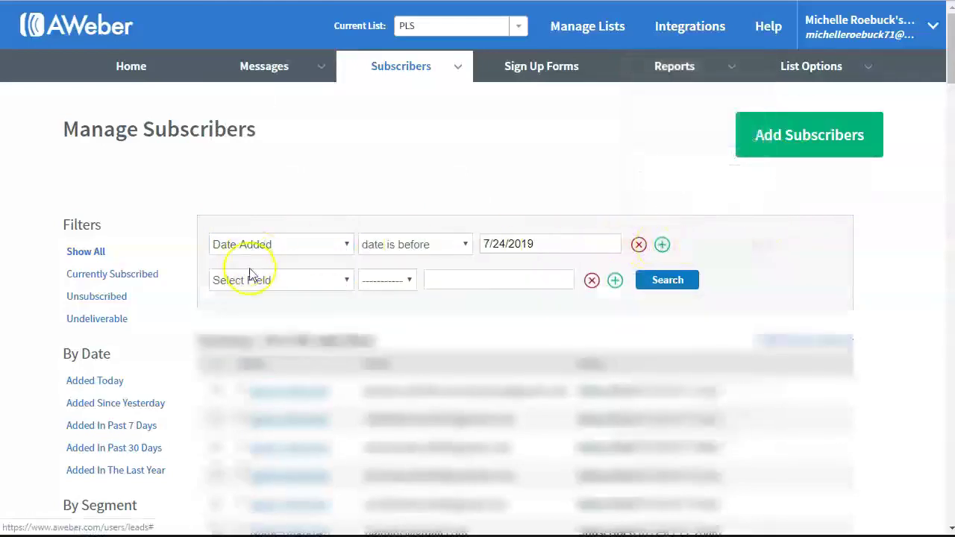
left_click(272, 280)
scroll(277, 186, "down", 5)
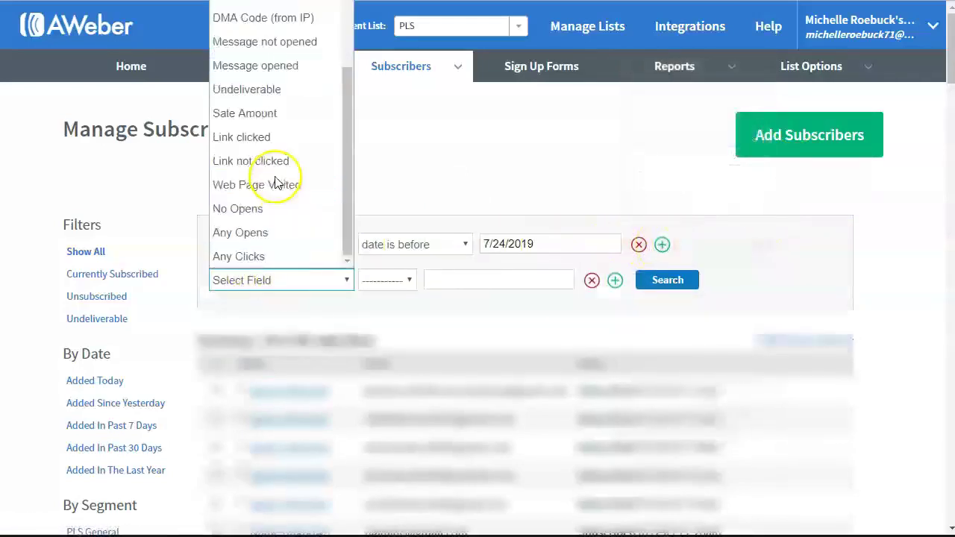
left_click(241, 209)
left_click(499, 279)
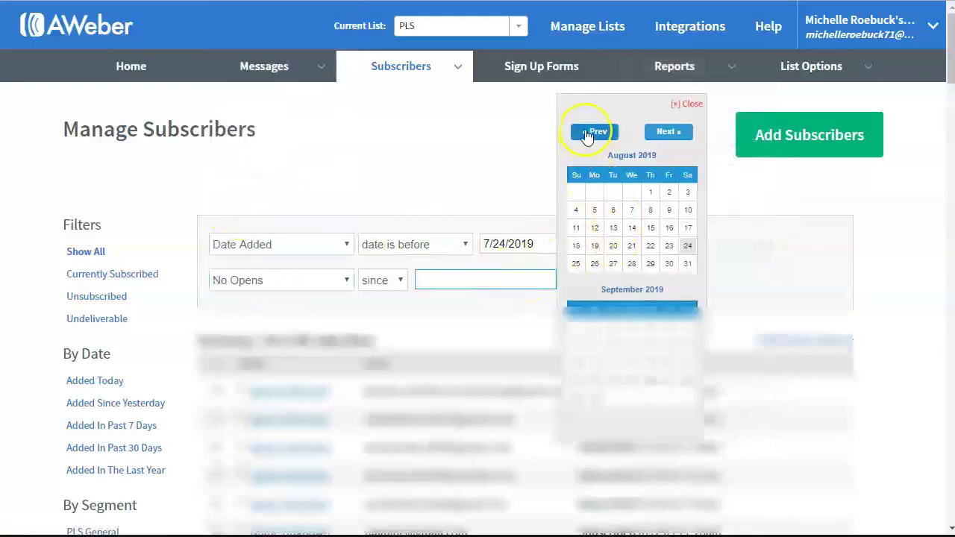
left_click(587, 133)
left_click(631, 246)
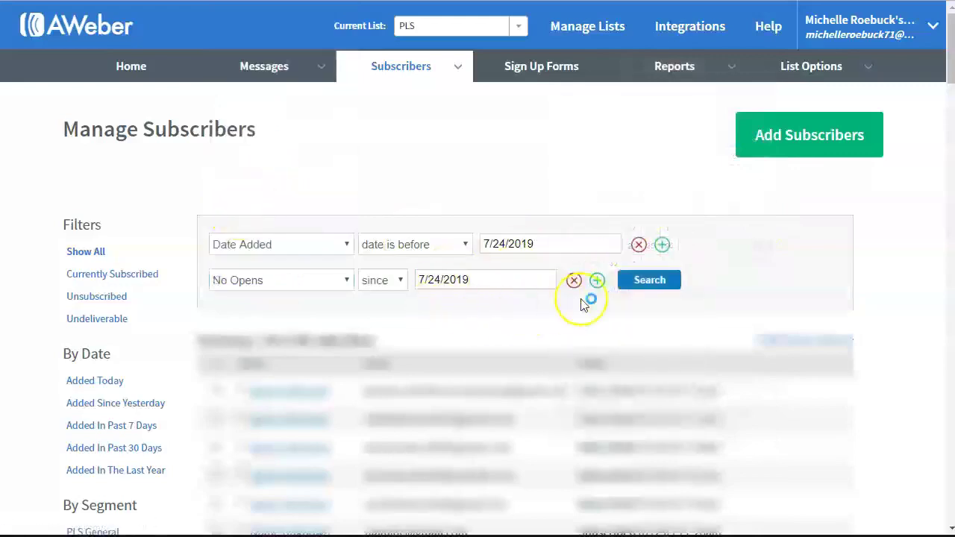
Run the search on PLS, which finds no matching subscribers.
left_click(640, 282)
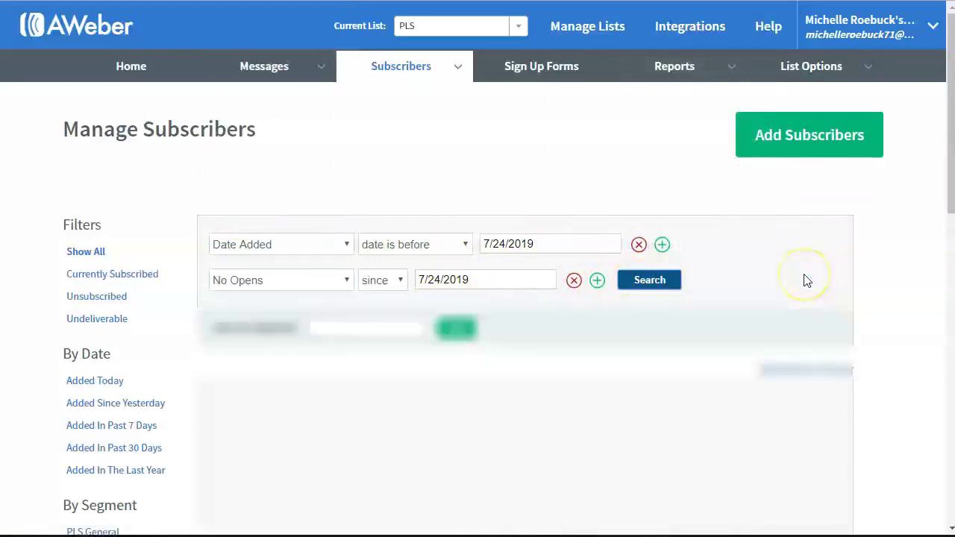
scroll(808, 283, "down", 6)
scroll(810, 269, "up", 6)
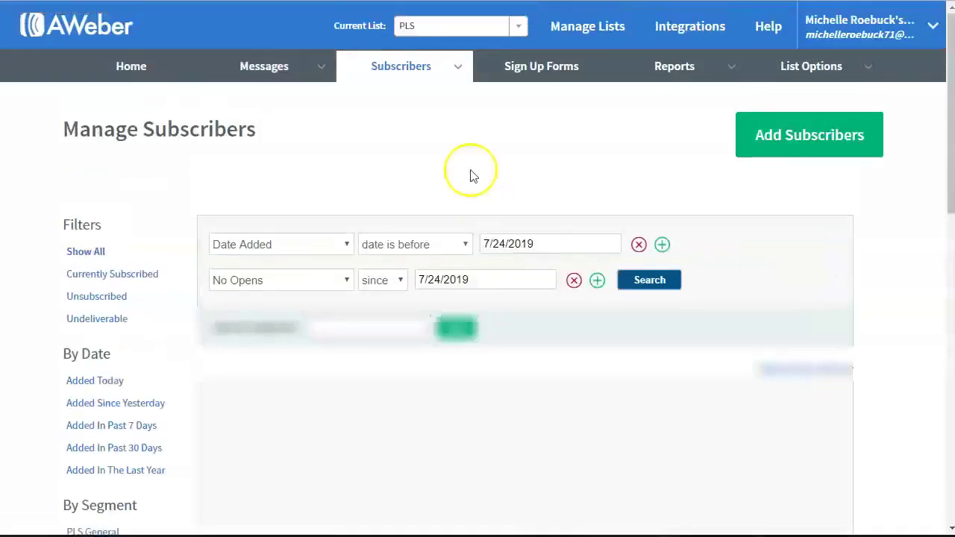
left_click(518, 27)
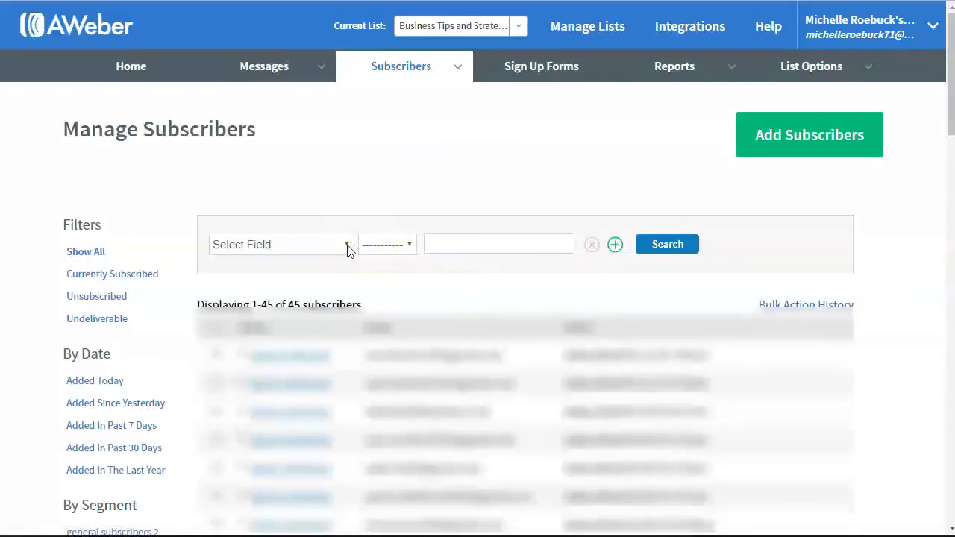
Filter Business Tips and Strategies subscribers to Date Added before 7/24/2019.
left_click(348, 250)
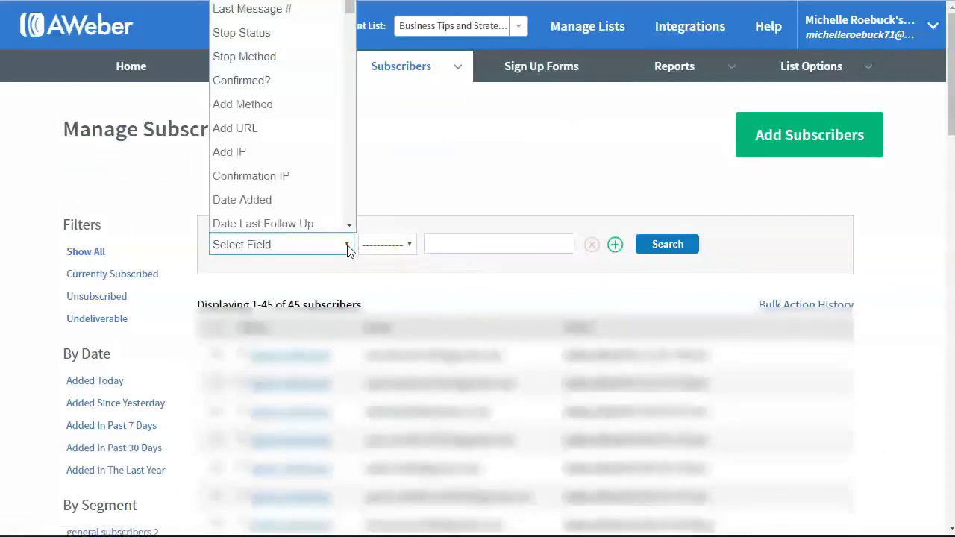
left_click(316, 201)
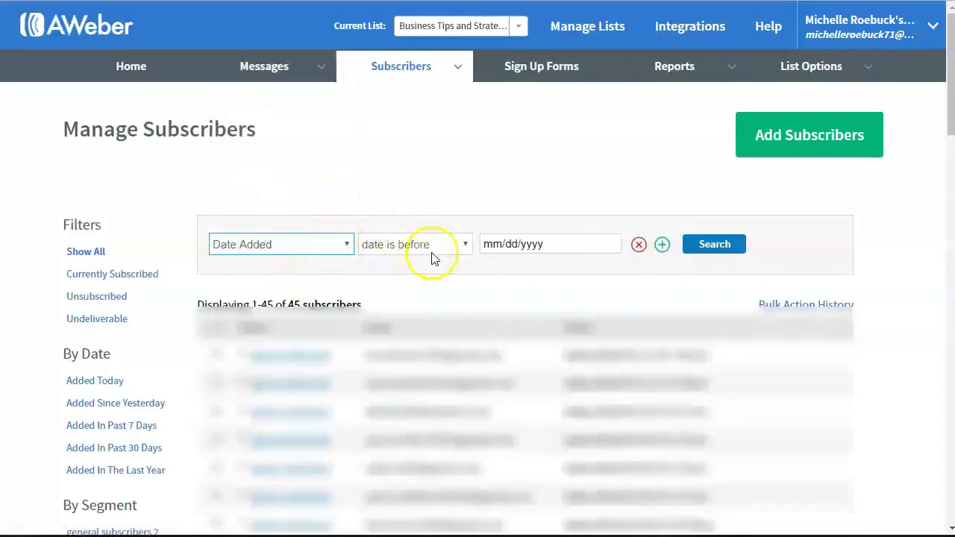
left_click(571, 242)
left_click(659, 98)
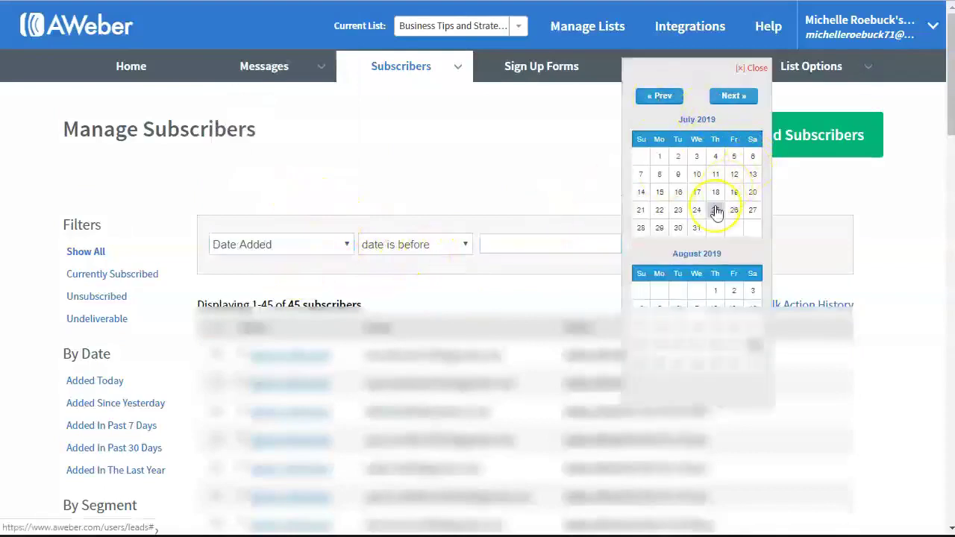
left_click(715, 209)
Add a No Opens since 7/24/2019 condition and run the search.
left_click(661, 245)
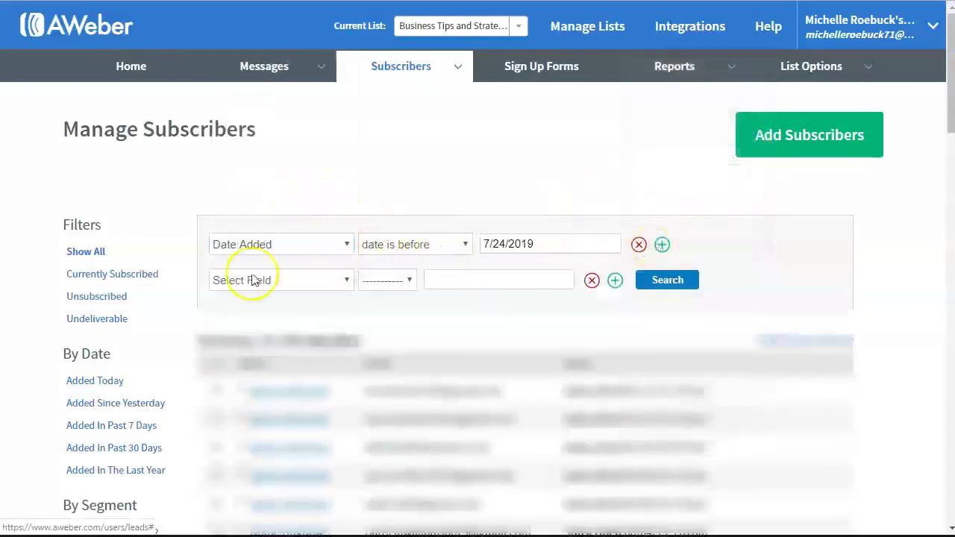
left_click(252, 280)
scroll(266, 205, "down", 5)
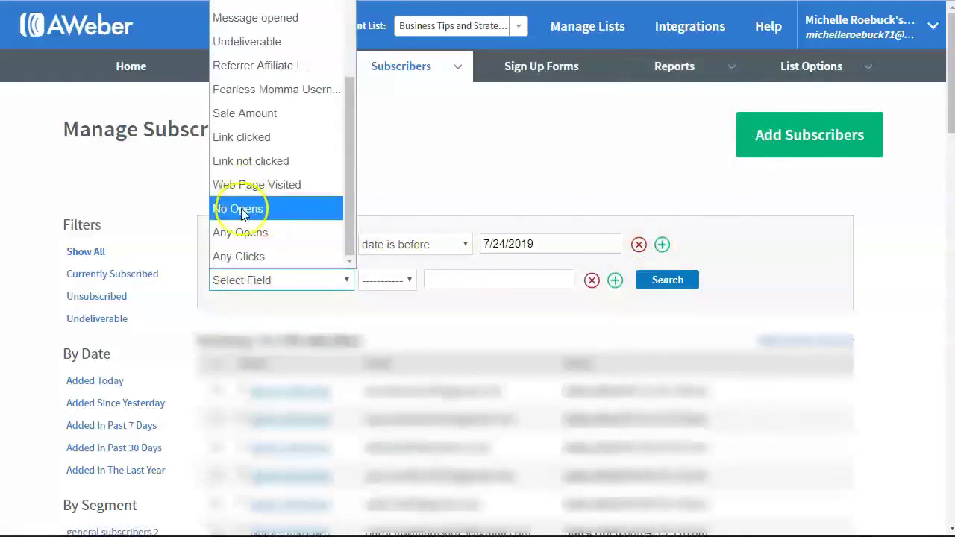
left_click(266, 214)
left_click(486, 279)
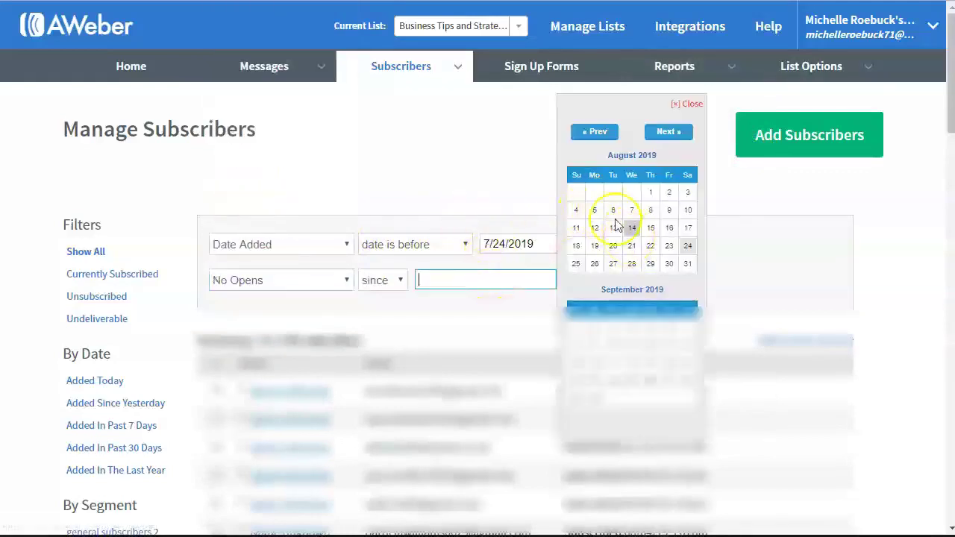
left_click(593, 132)
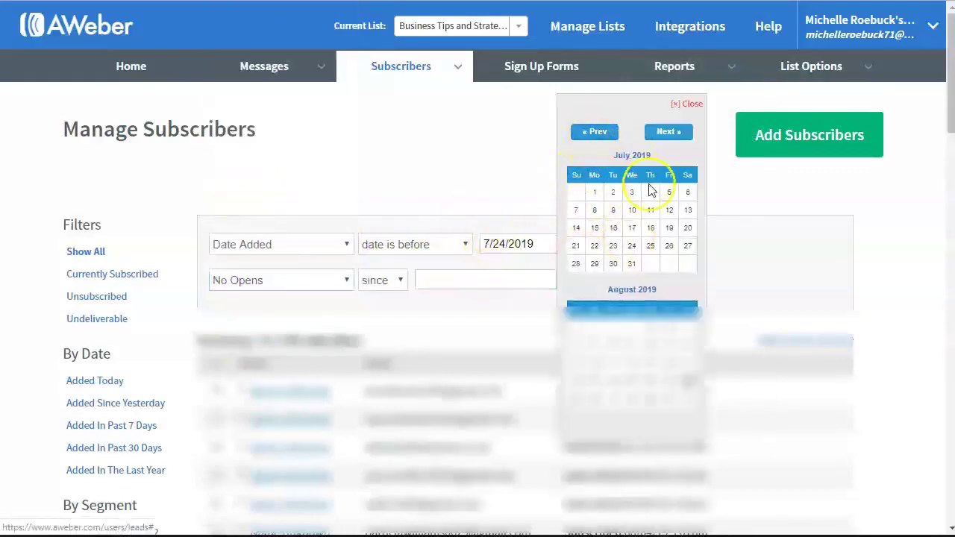
left_click(631, 245)
left_click(650, 286)
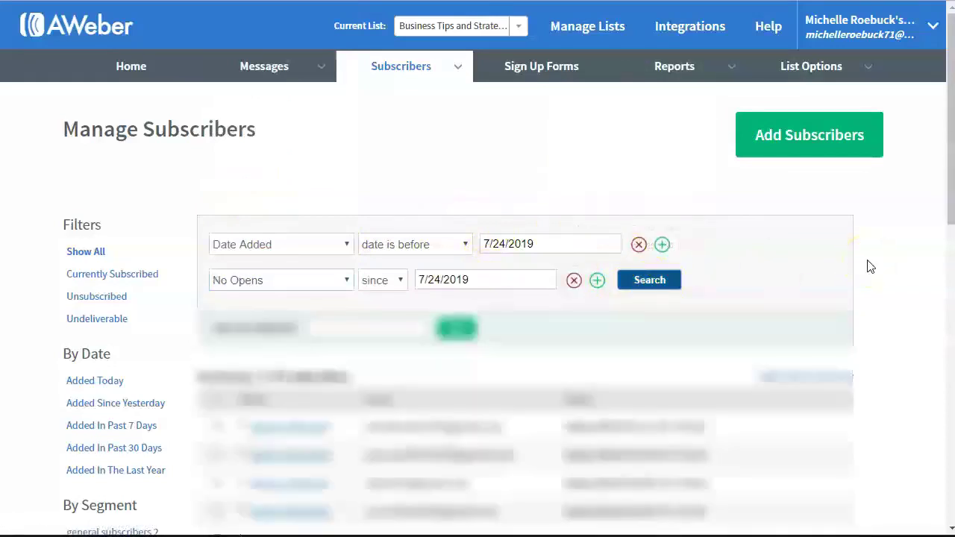
Select all 8 matching Business Tips and Strategies subscribers and delete them, confirming.
left_click(217, 426)
left_click(217, 473)
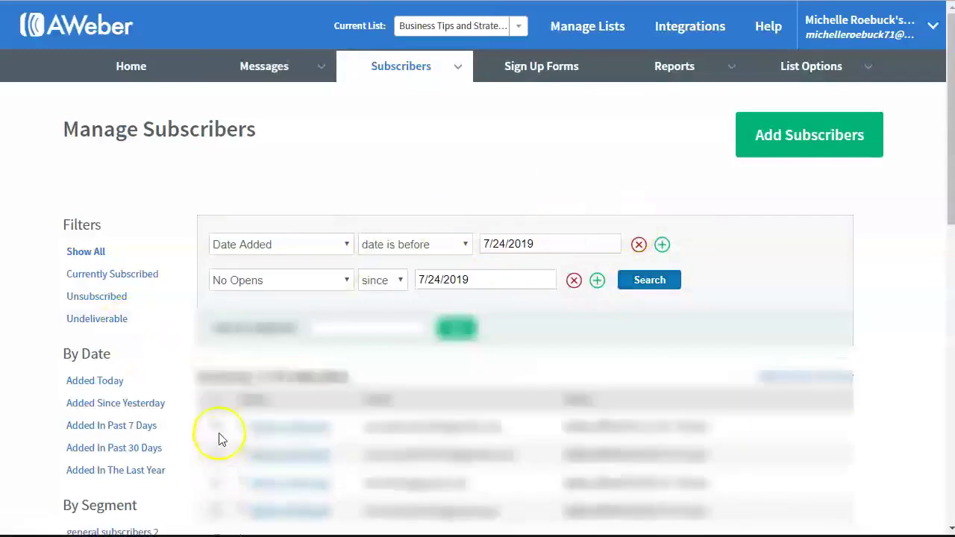
left_click(217, 404)
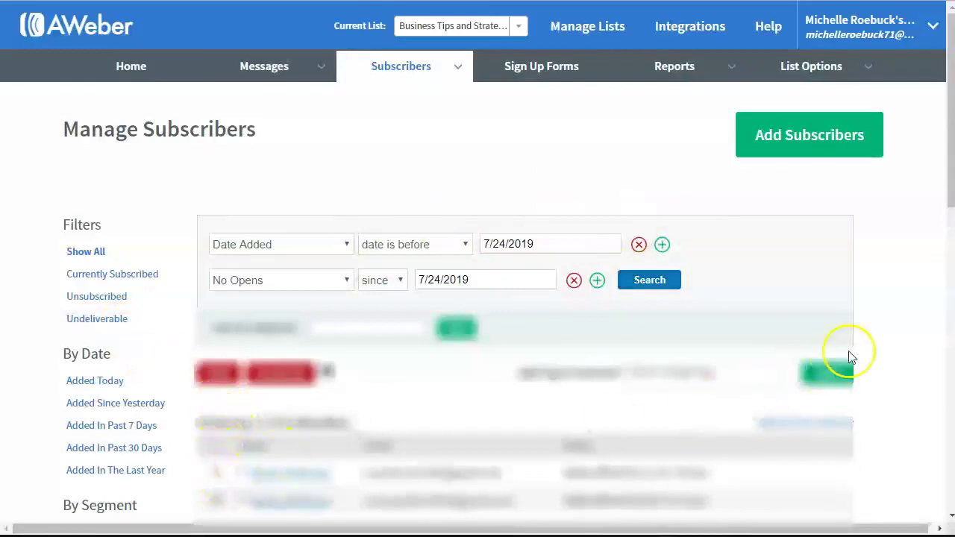
scroll(806, 342, "down", 1)
scroll(810, 324, "up", 1)
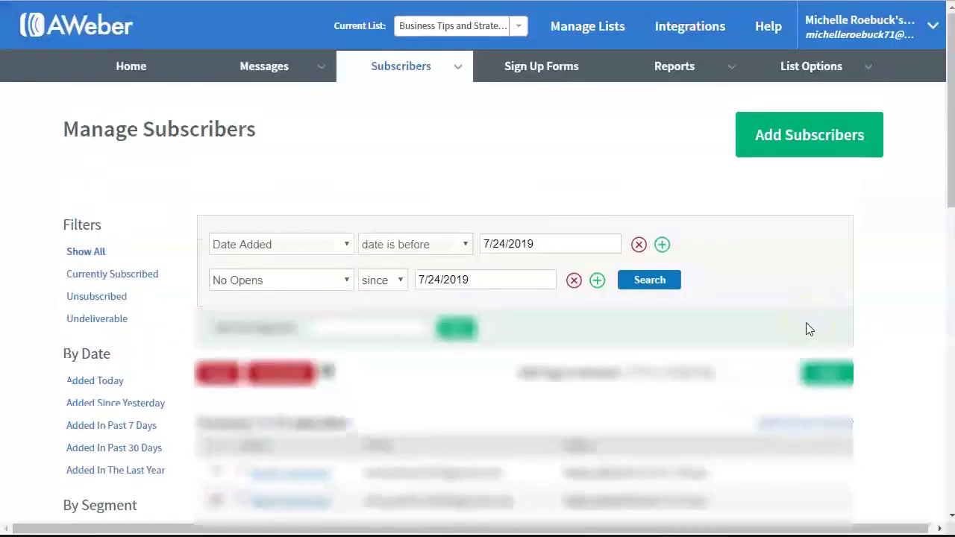
left_click(208, 379)
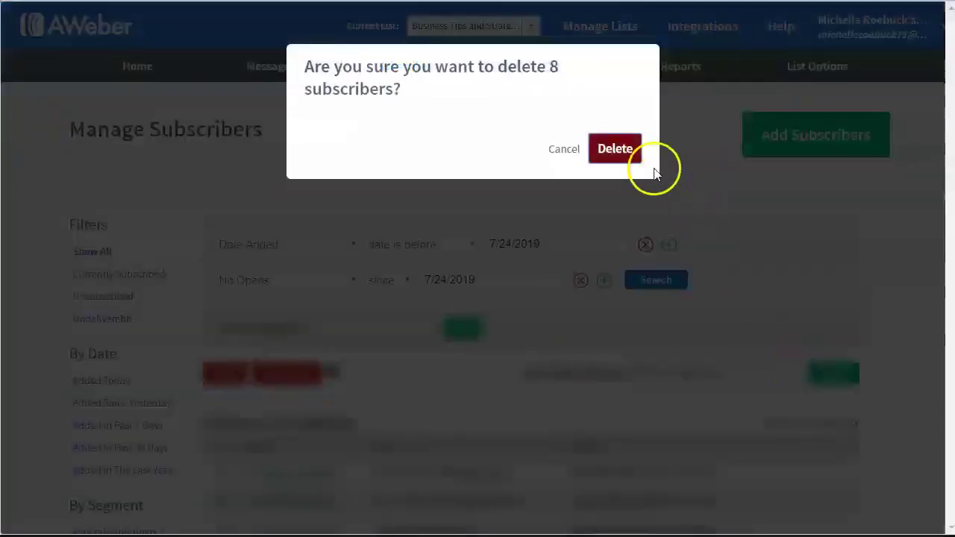
left_click(620, 150)
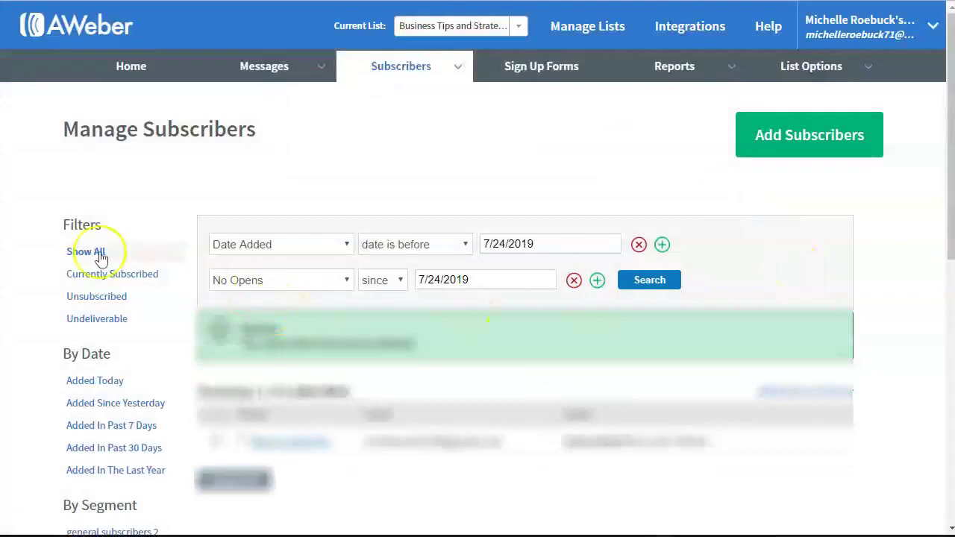
Check Business Tips' undeliverable and unsubscribed contacts, then show online wealth's undeliverable subscribers.
left_click(112, 326)
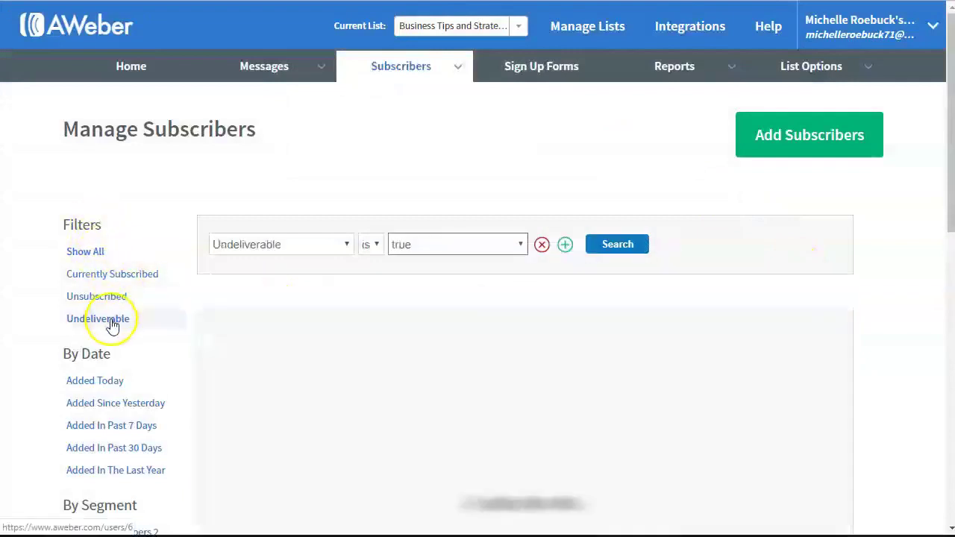
left_click(106, 309)
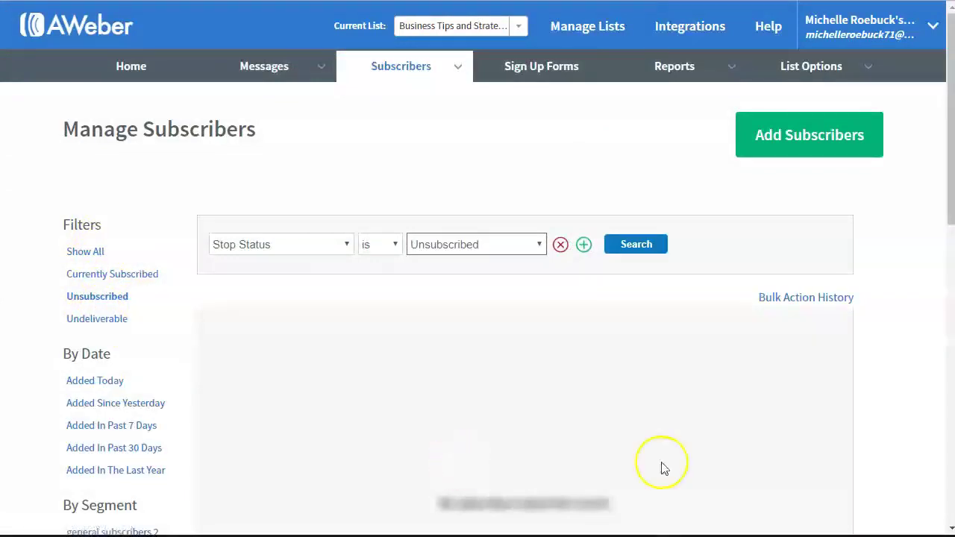
left_click(516, 27)
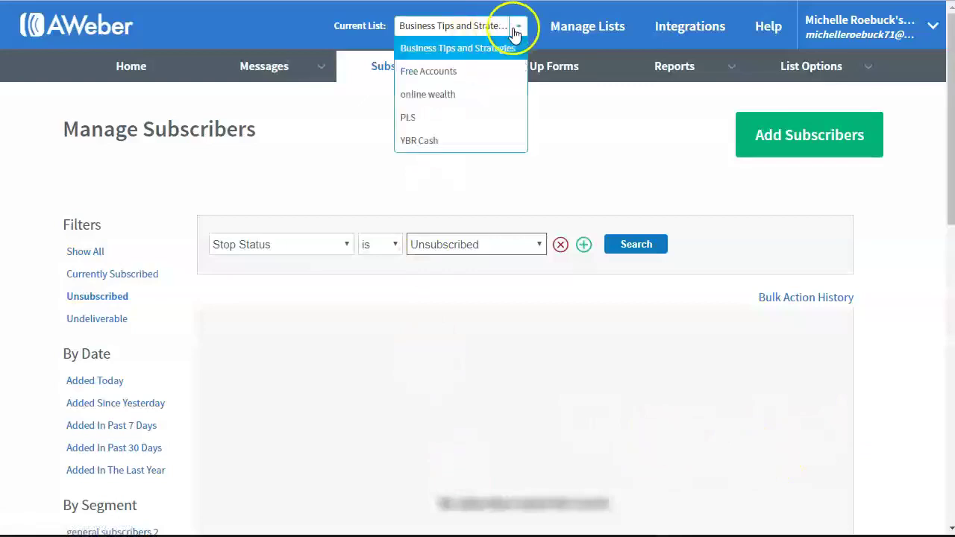
left_click(419, 95)
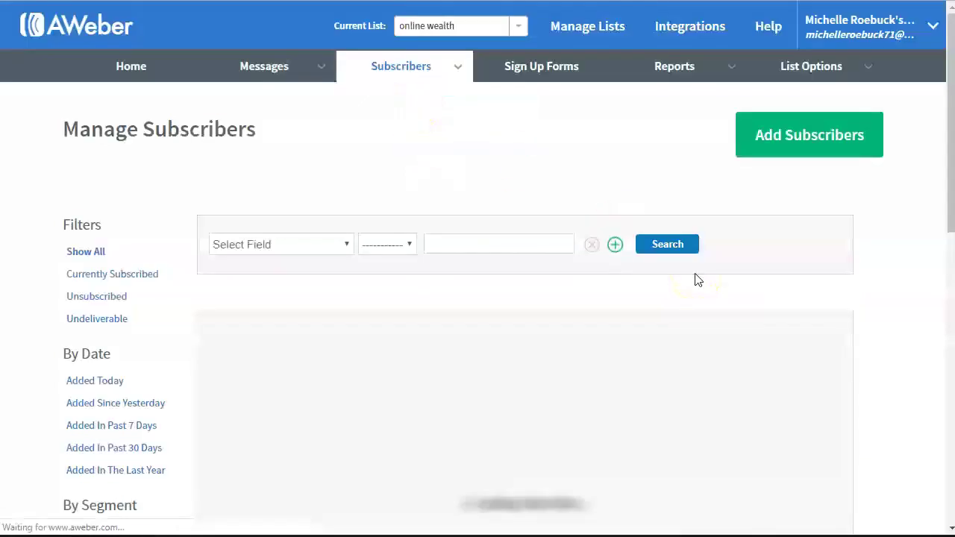
left_click(91, 321)
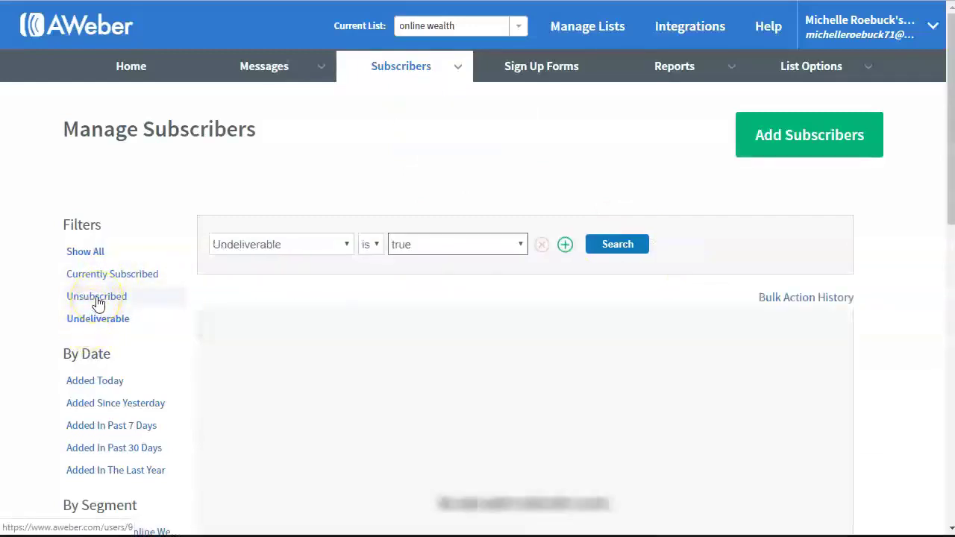
Filter the online wealth list to Stop Status is Unsubscribed, showing 3 subscribers.
left_click(97, 297)
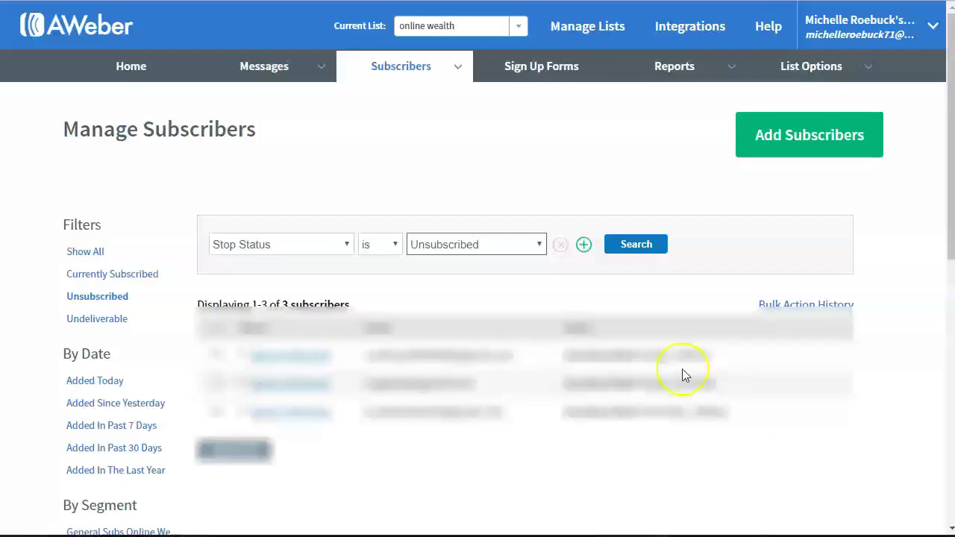
Select all 3 unsubscribed contacts in online wealth and confirm their deletion.
left_click(217, 328)
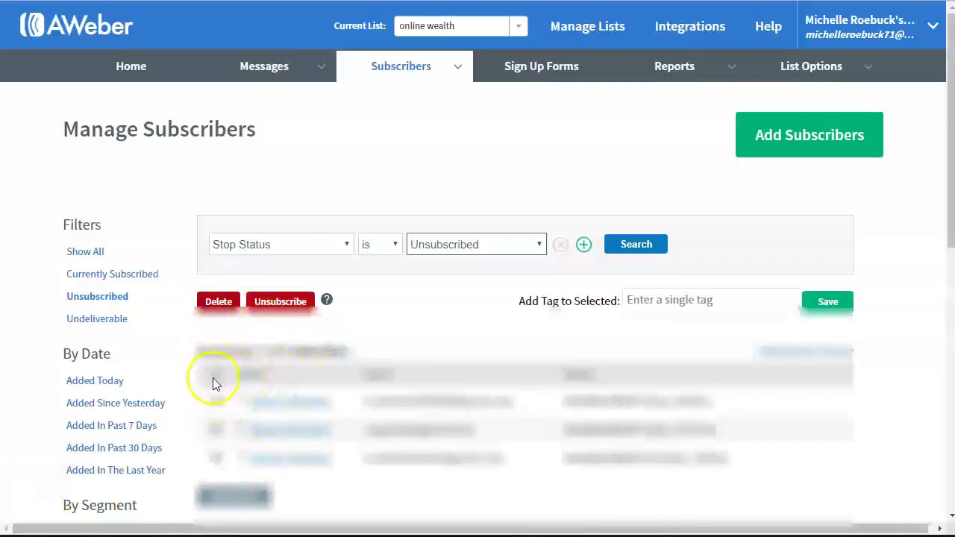
left_click(219, 304)
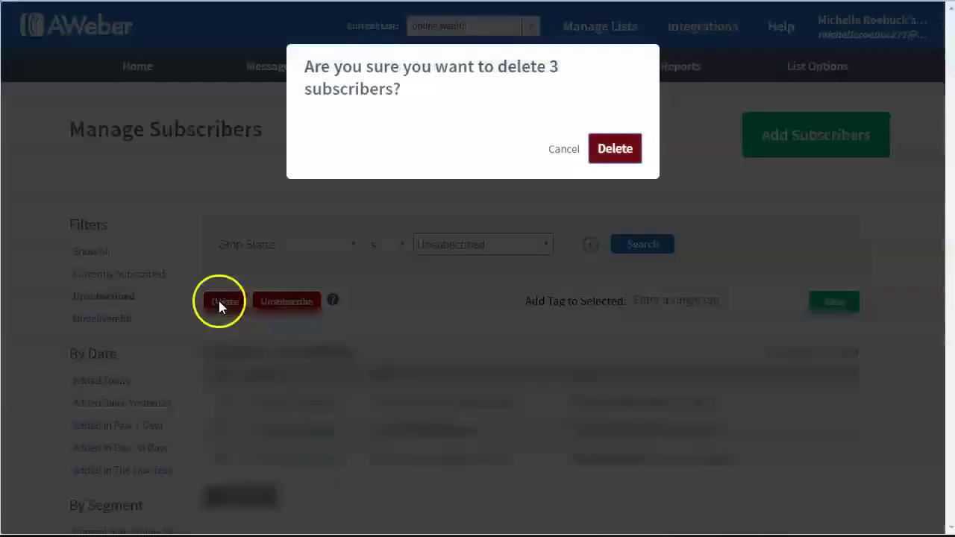
left_click(615, 149)
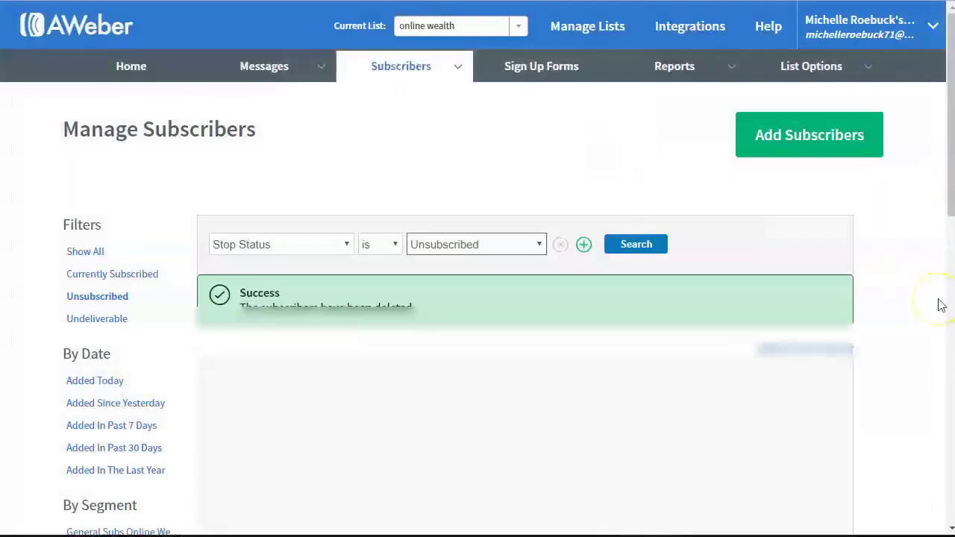